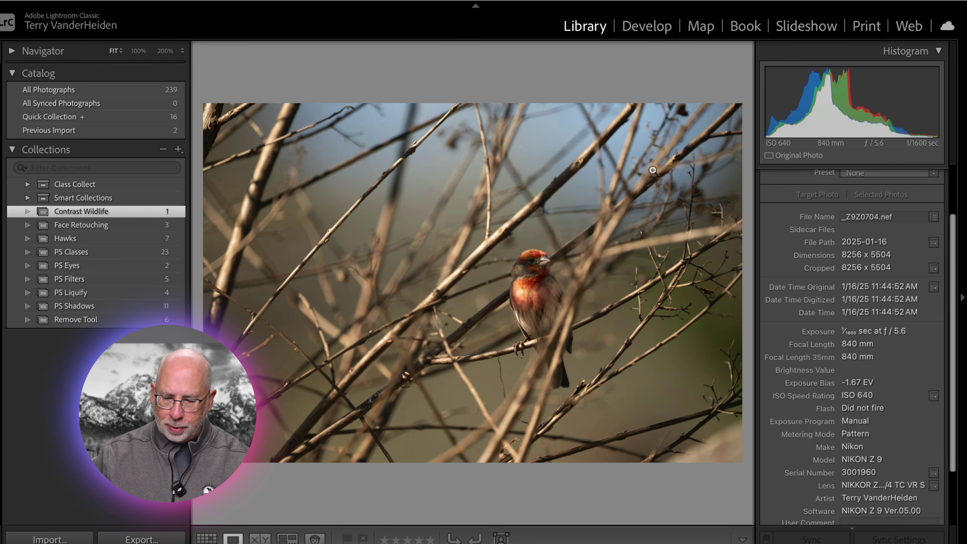
Step: Crop the finch photo to about 6146 x 3657, placing the bird right of centre, and apply the crop
left_click(660, 30)
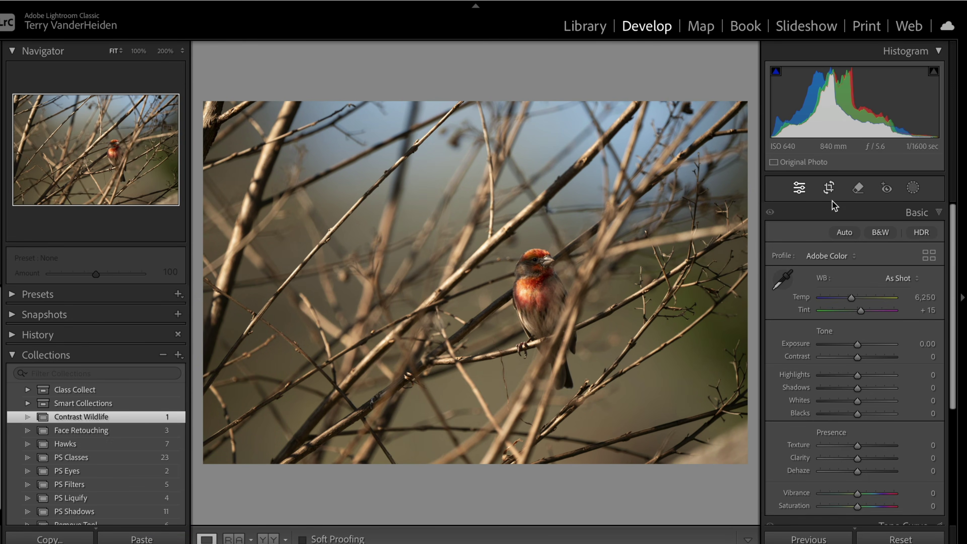
left_click(829, 187)
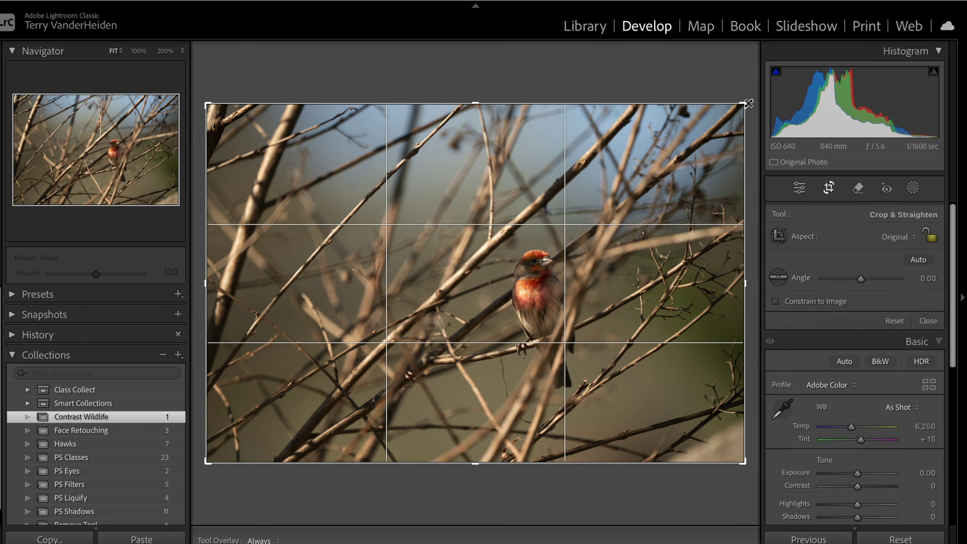
left_click_drag(747, 101, 682, 158)
left_click_drag(594, 266, 521, 266)
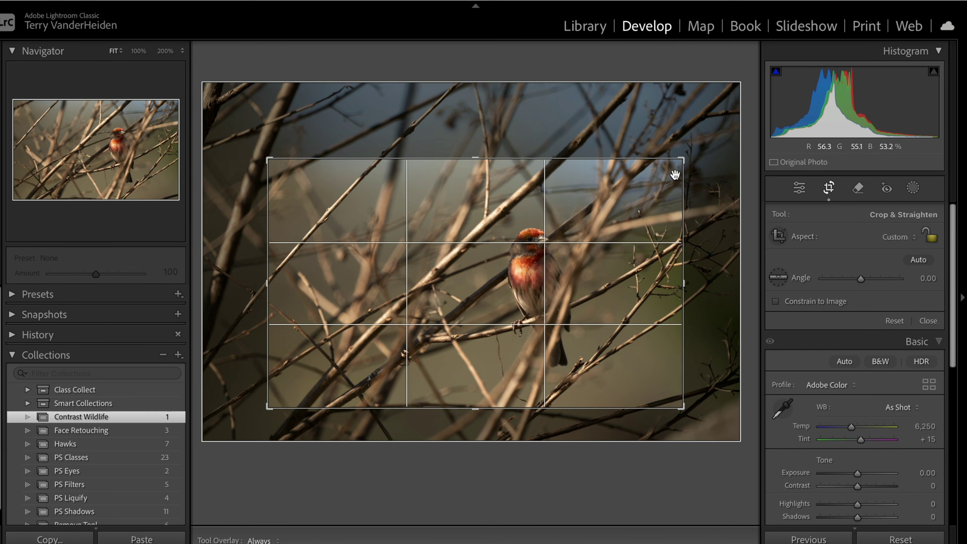
left_click_drag(683, 161, 662, 170)
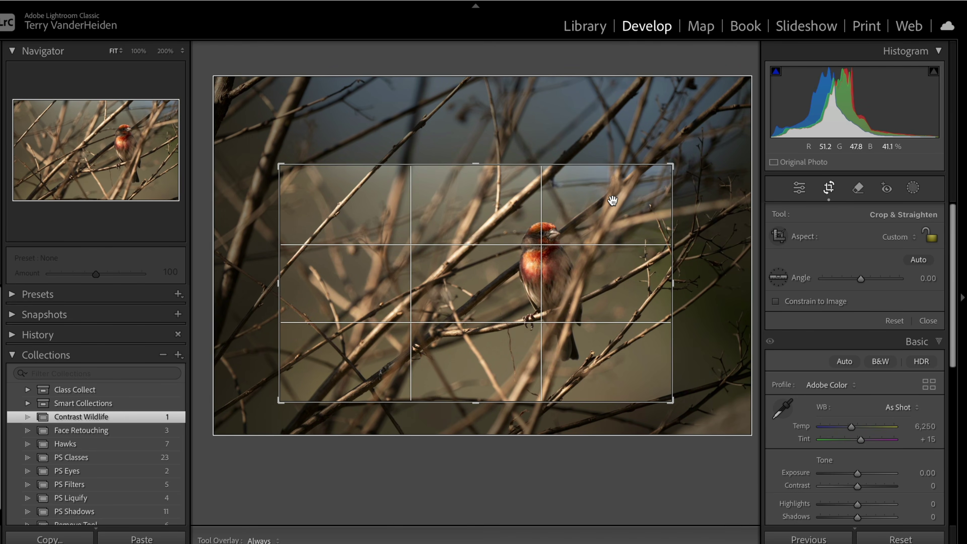
left_click_drag(611, 197, 587, 211)
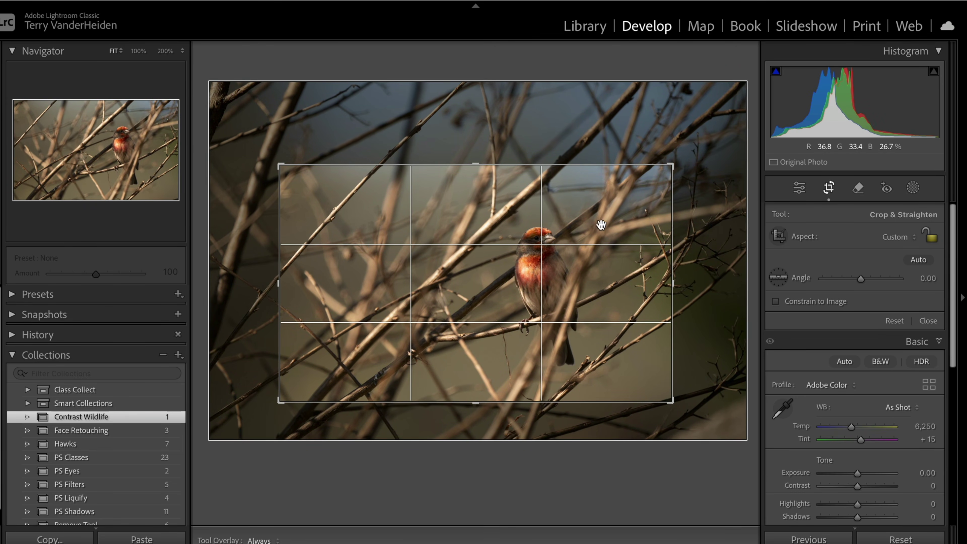
left_click_drag(674, 167, 663, 168)
mouse_move(616, 199)
left_mouse_down()
mouse_move(647, 188)
mouse_move(606, 209)
left_mouse_up()
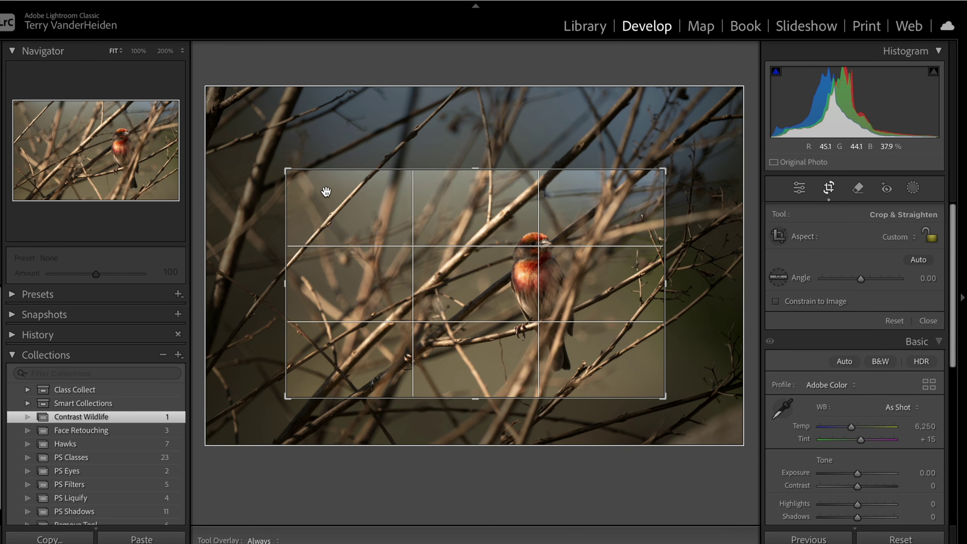
left_click_drag(284, 171, 263, 159)
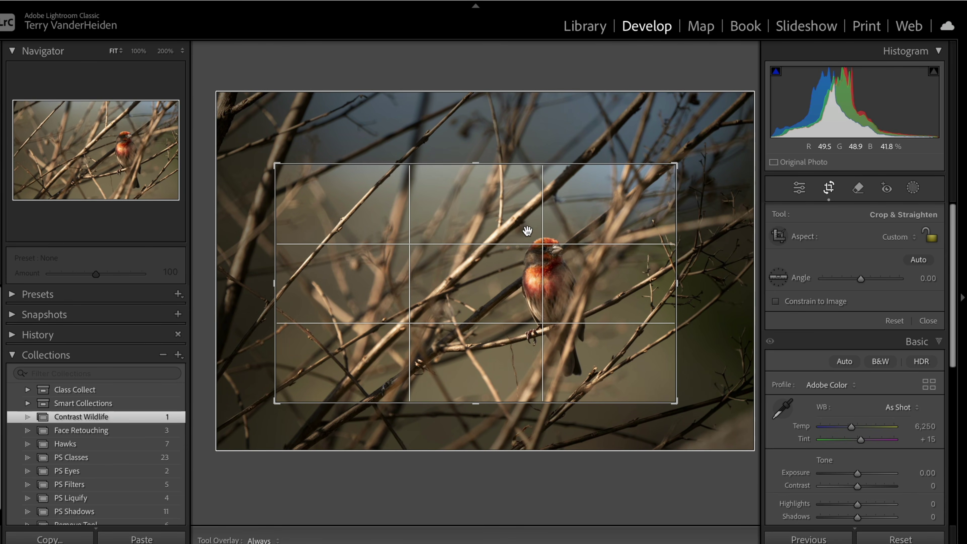
key("Return")
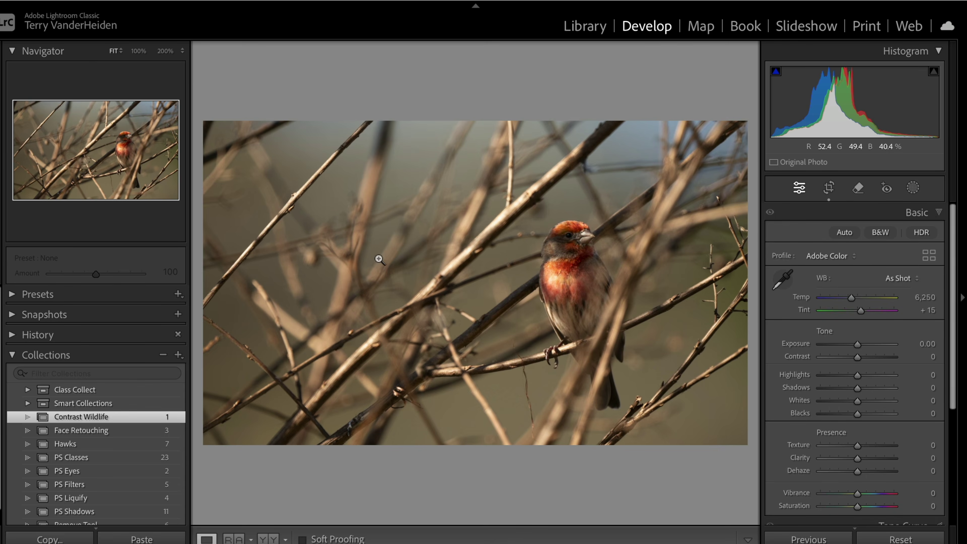
Step: Create a virtual copy of the cropped photo and open that copy for developing
right_click(453, 260)
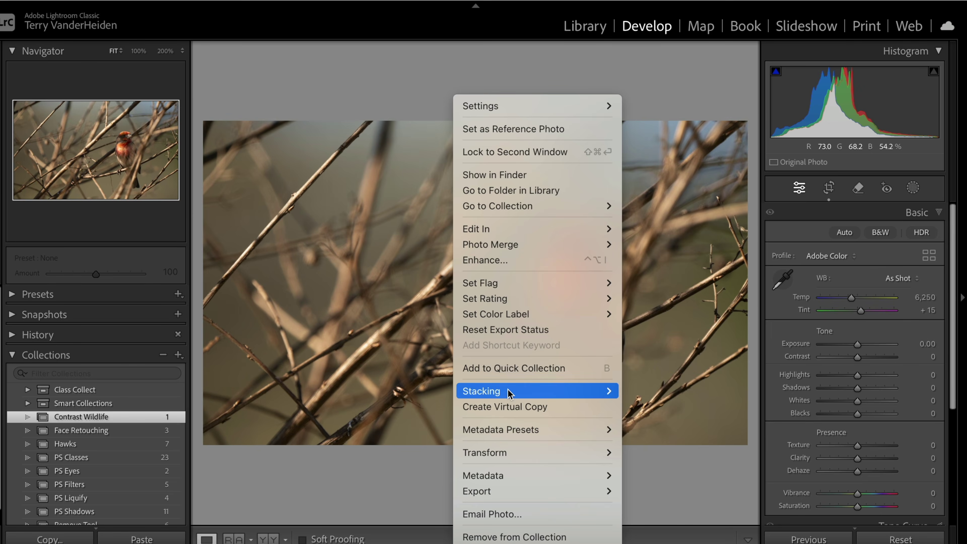
left_click(510, 406)
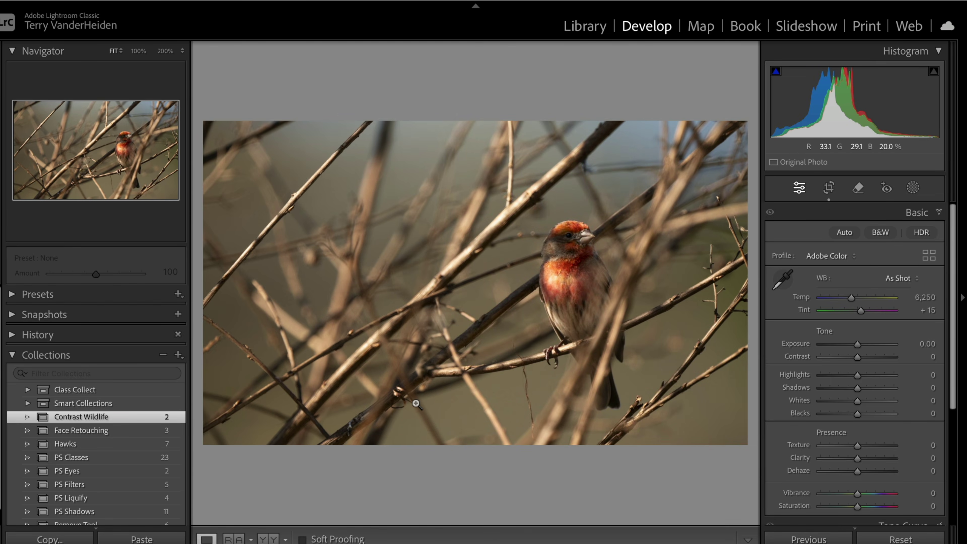
key("g")
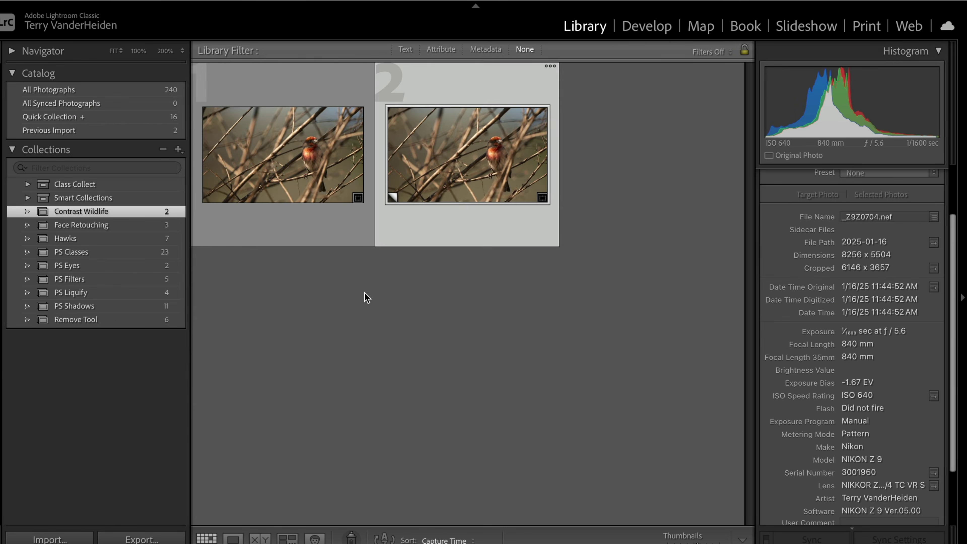
double_click(469, 142)
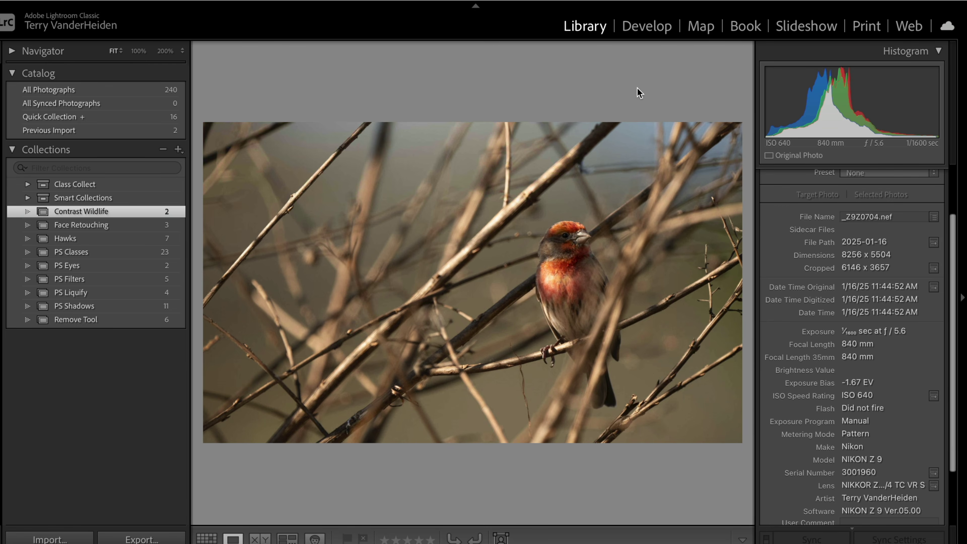
left_click(666, 32)
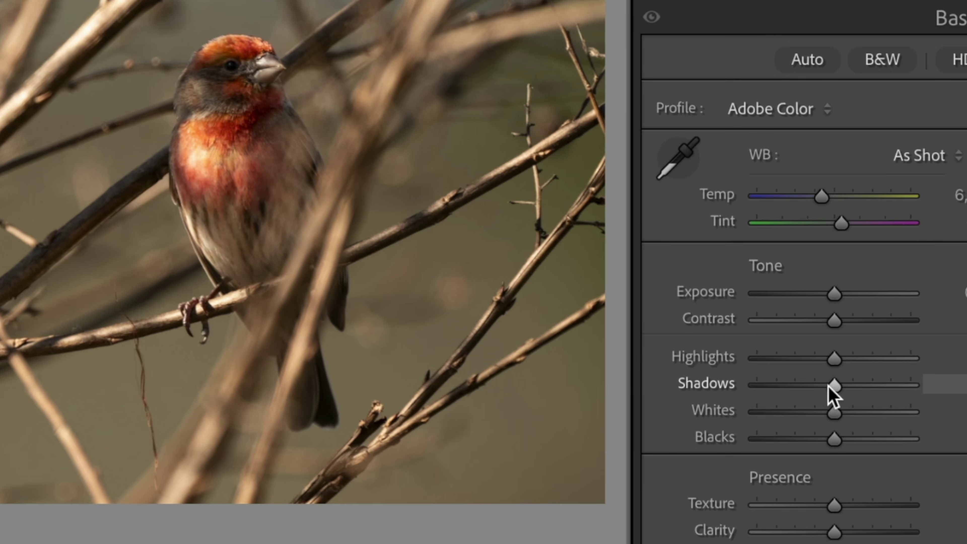
Step: Try global Shadows at +100 and Exposure at +1.35 on the copy, resetting each adjustment
left_click_drag(829, 387, 911, 386)
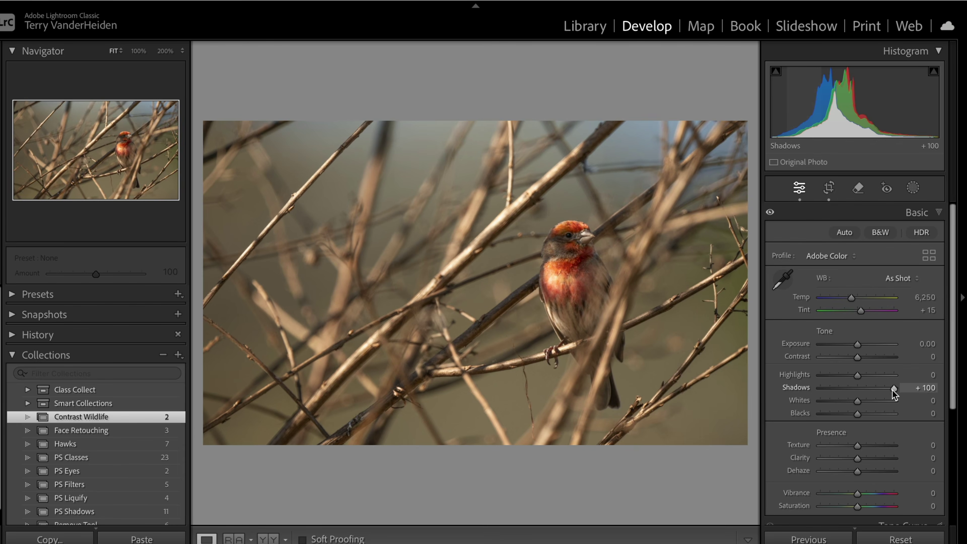
left_click_drag(893, 390, 964, 402)
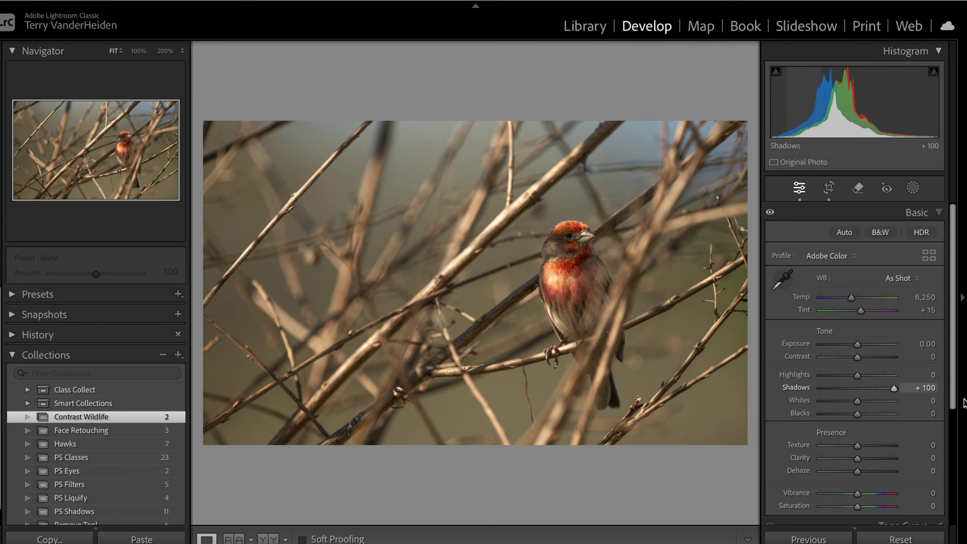
double_click(799, 386)
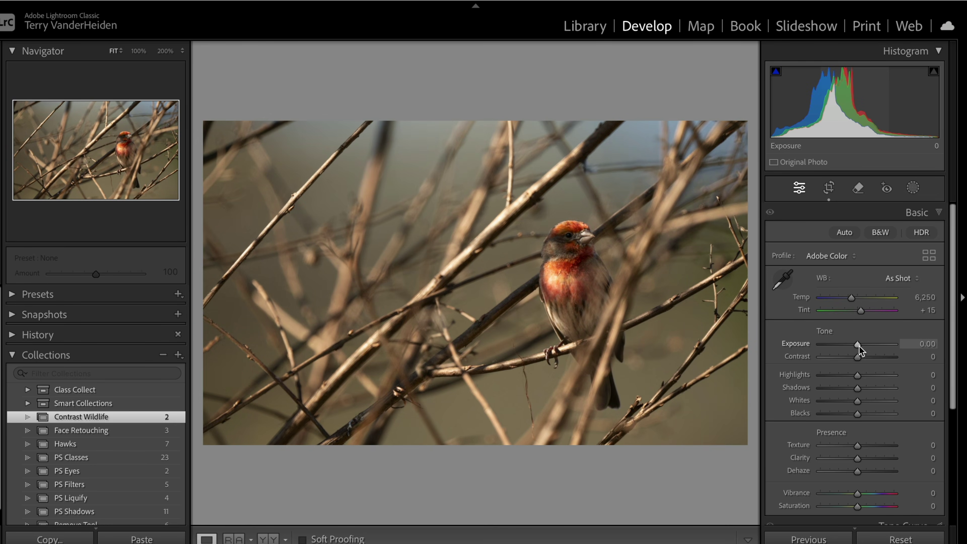
left_click_drag(859, 346, 868, 344)
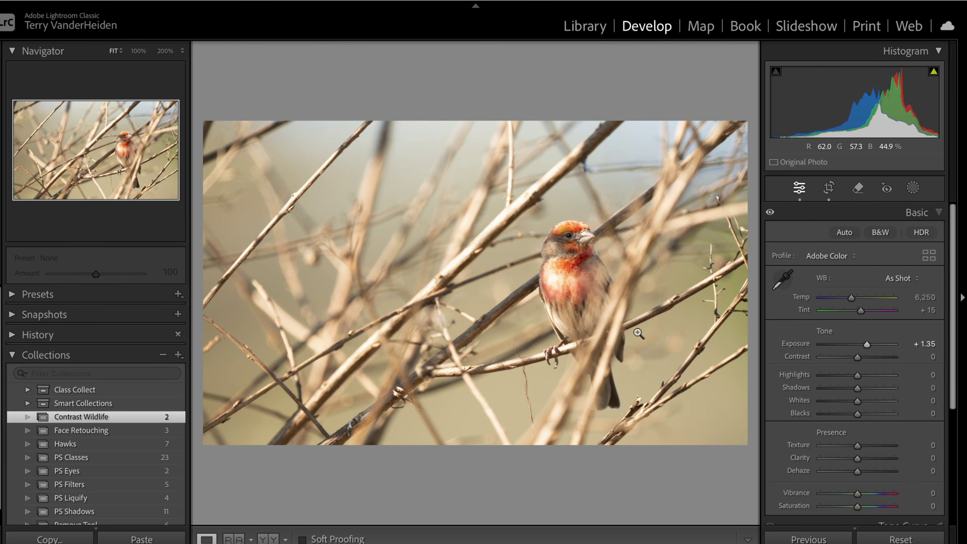
double_click(795, 343)
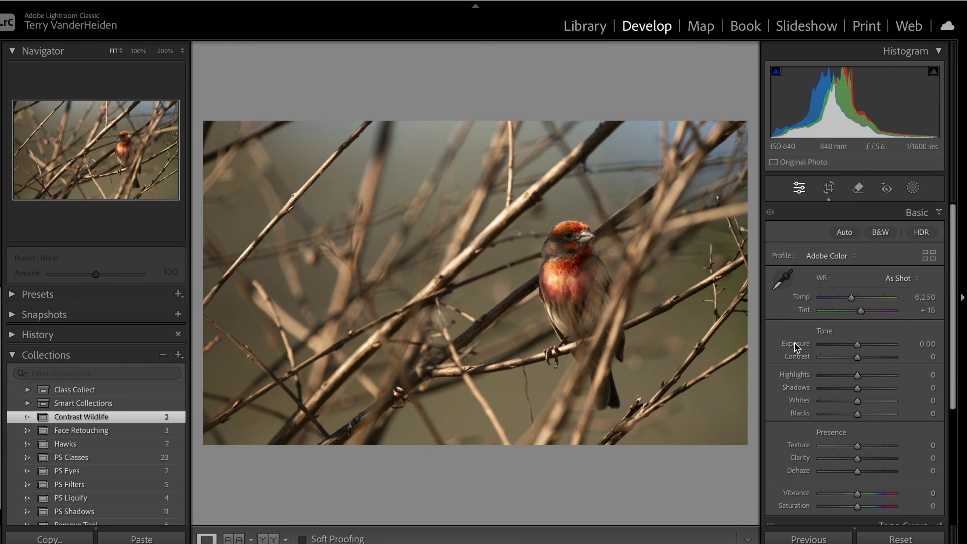
Step: Paint a brush mask with size 12 over the shadowed areas of the finch's face, throat and shoulder
left_click(914, 188)
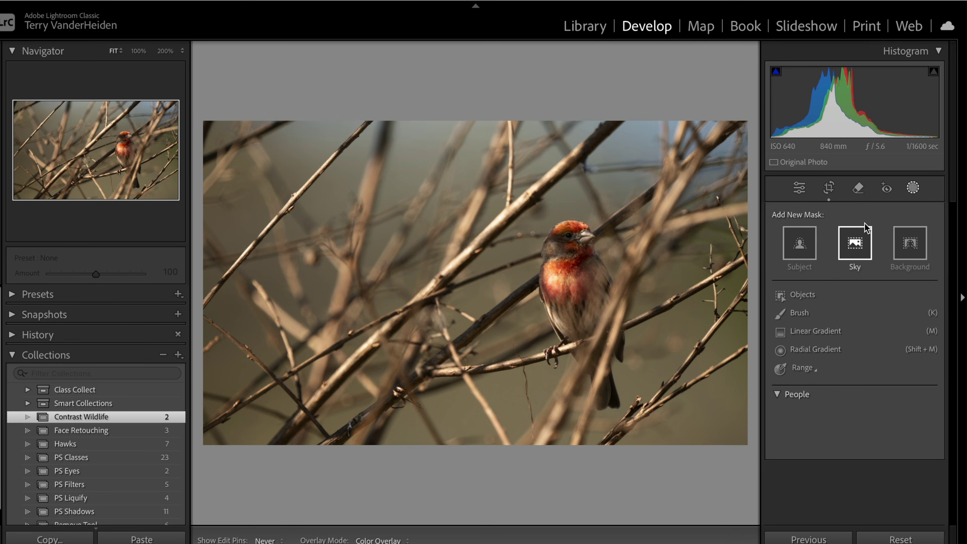
left_click(783, 313)
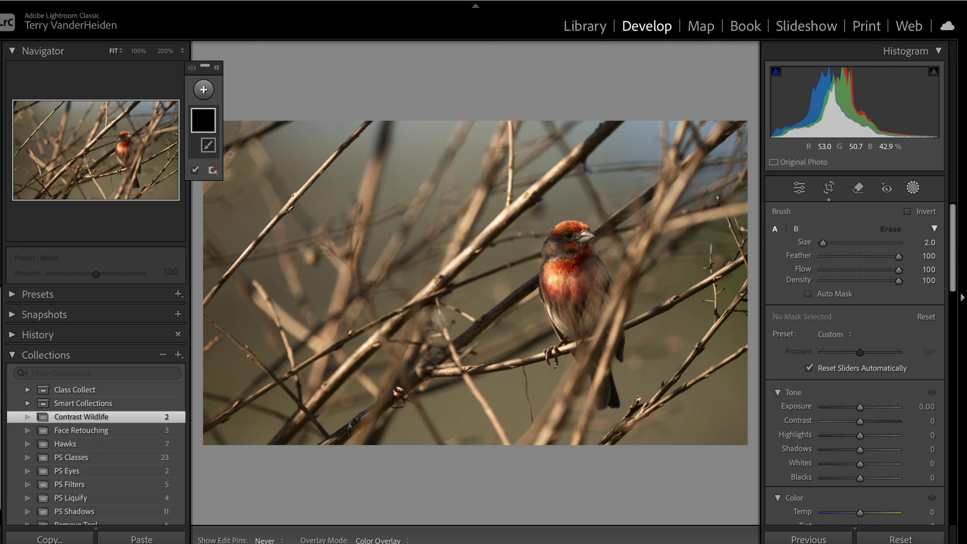
left_click(138, 51)
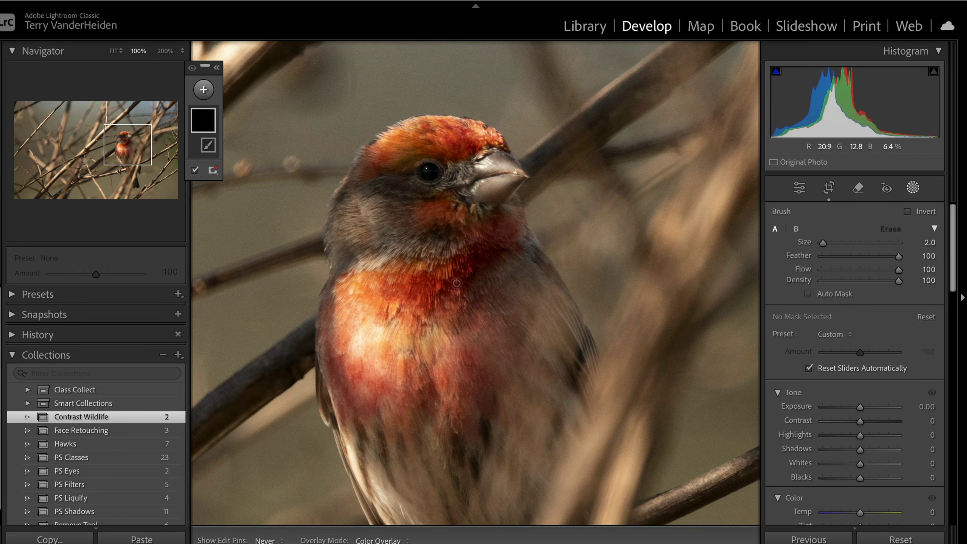
key("bracketright")
key("bracketright")
key("bracketright")
key("bracketright")
key("bracketright")
key("bracketright")
key("bracketright")
key("bracketright")
key("bracketright")
left_click_drag(443, 176, 367, 187)
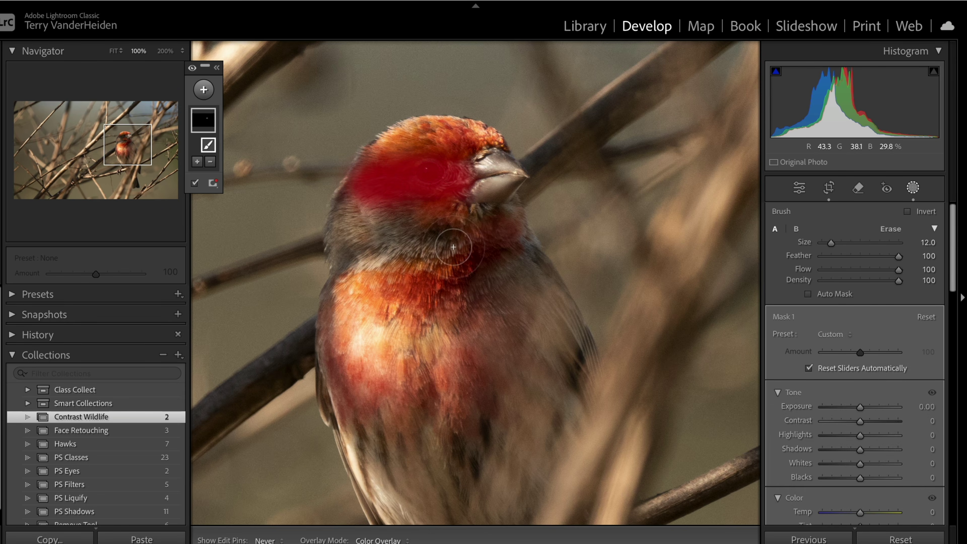
mouse_move(450, 234)
left_mouse_down()
mouse_move(406, 237)
mouse_move(410, 228)
left_mouse_up()
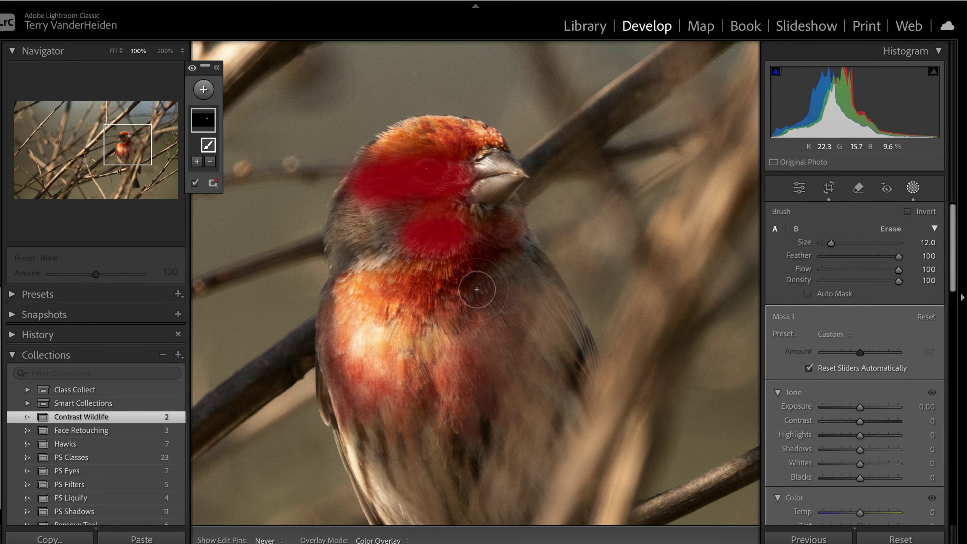
left_click_drag(540, 261, 474, 292)
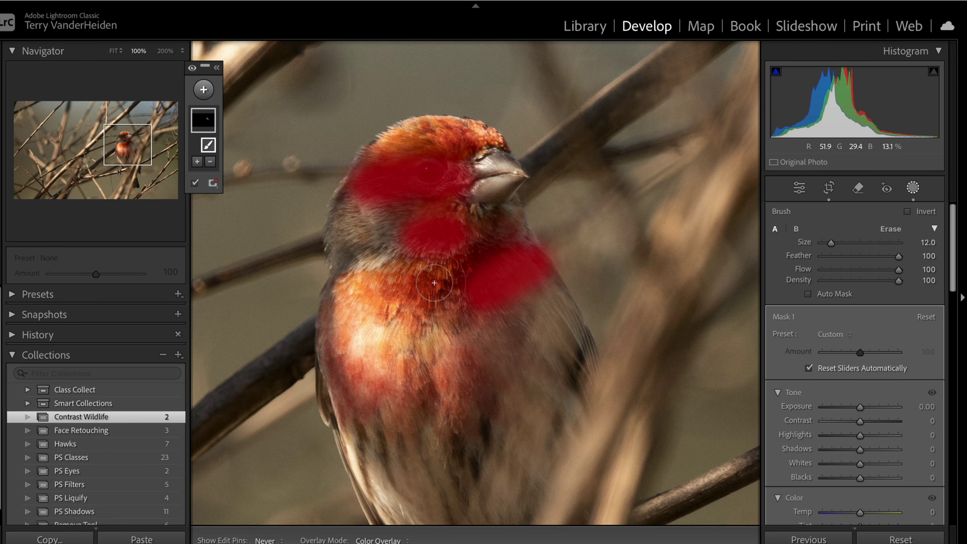
left_click(486, 217)
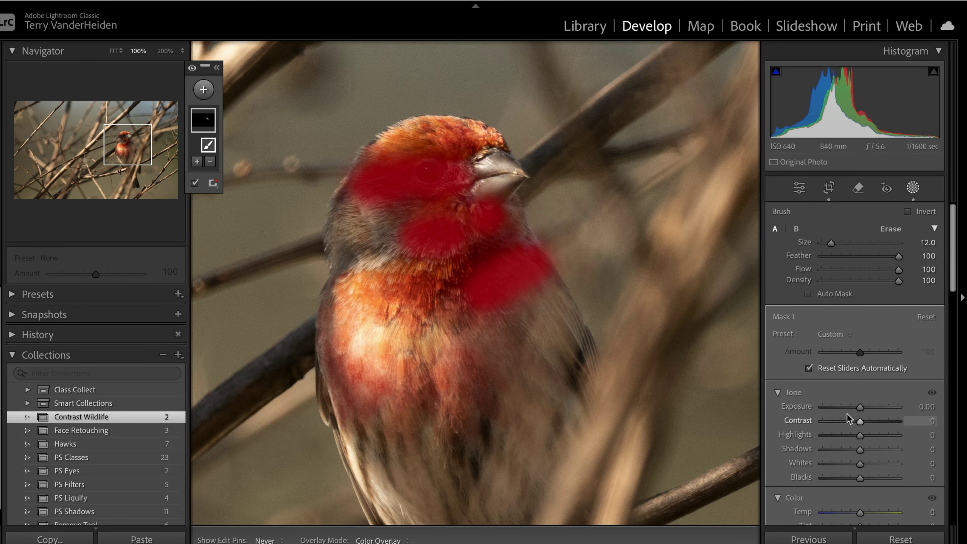
Step: Set the brush mask's Exposure to 1.20 and Shadows to 59, and deselect the mask
left_click_drag(861, 408, 871, 406)
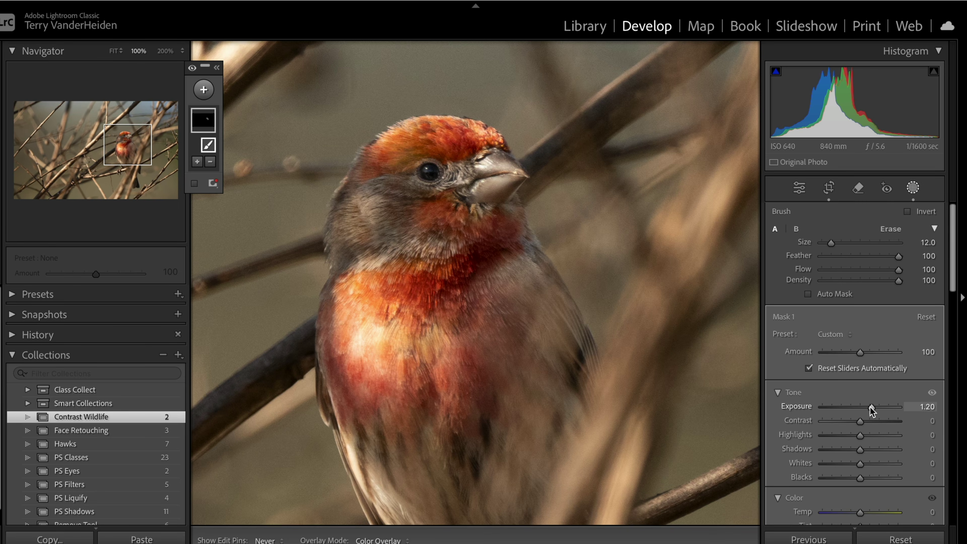
left_click_drag(862, 452, 881, 448)
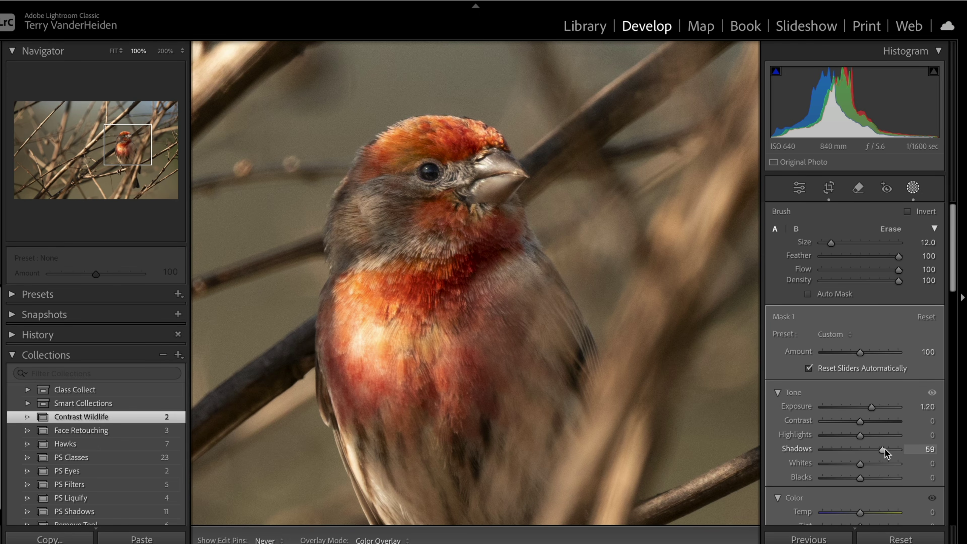
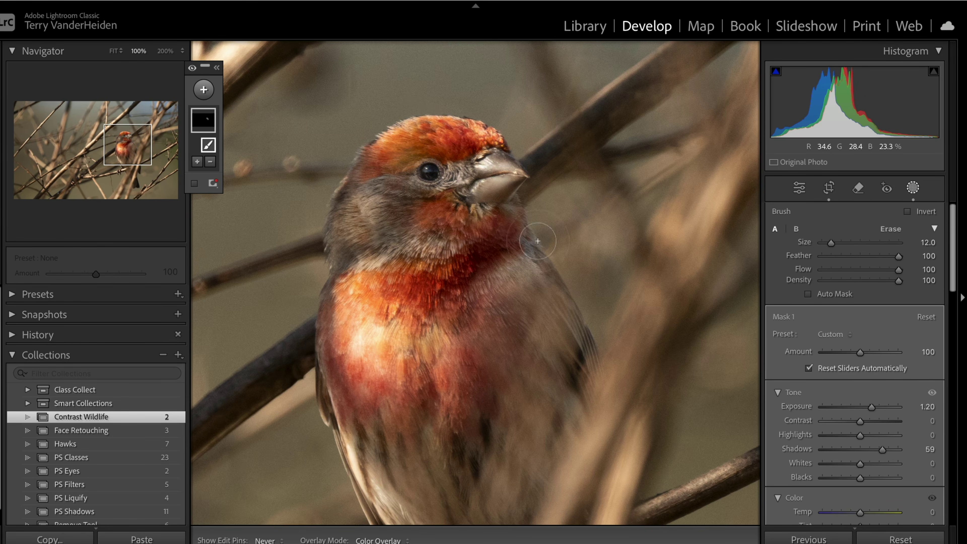
left_click(916, 187)
left_click(917, 187)
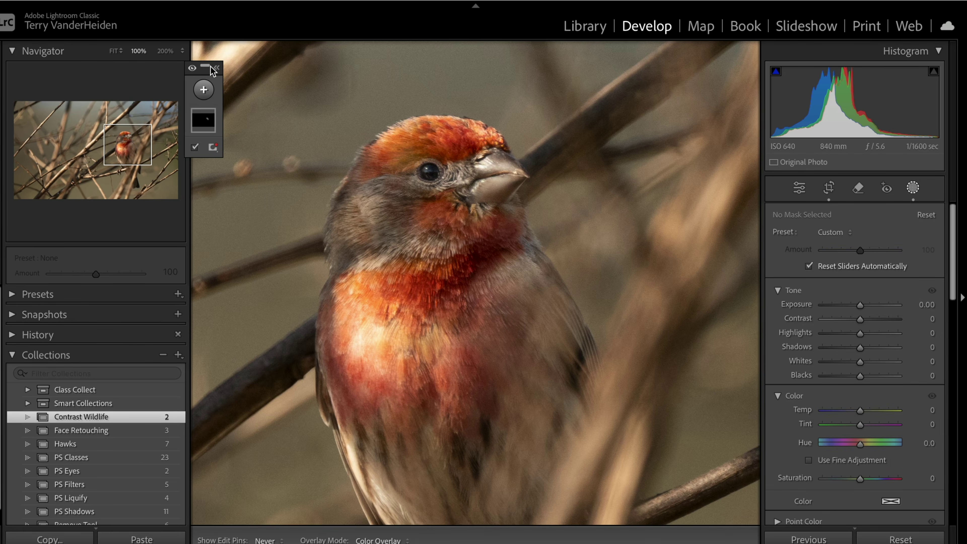
Step: Add a Color Range mask sampled from the orange-red feathers on the finch's crown, moving the floating mask list clear of the bird
left_click_drag(203, 72, 690, 75)
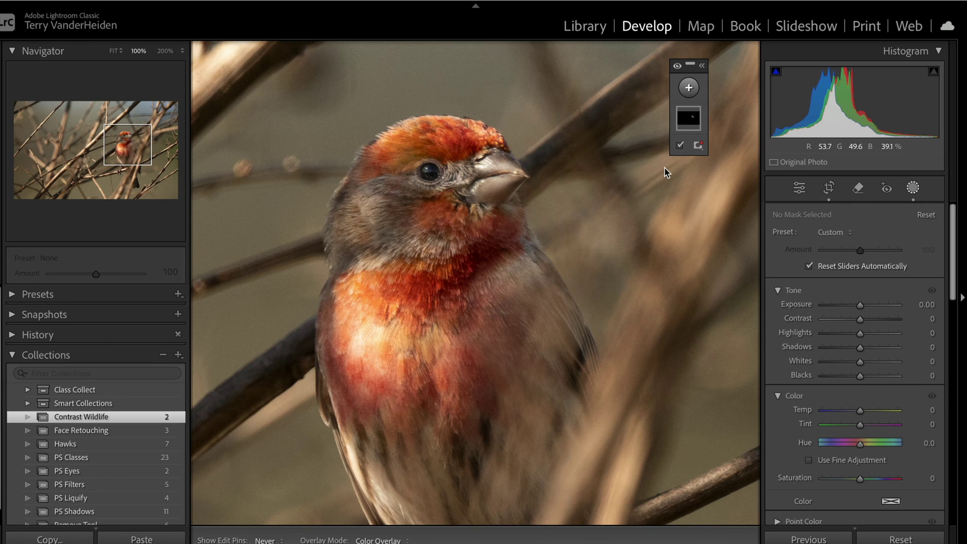
left_click(690, 88)
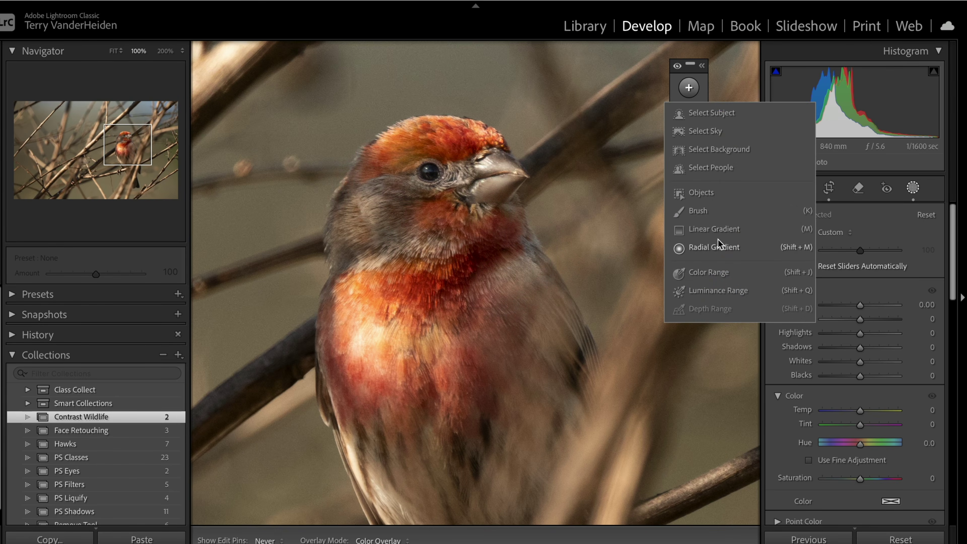
left_click(688, 275)
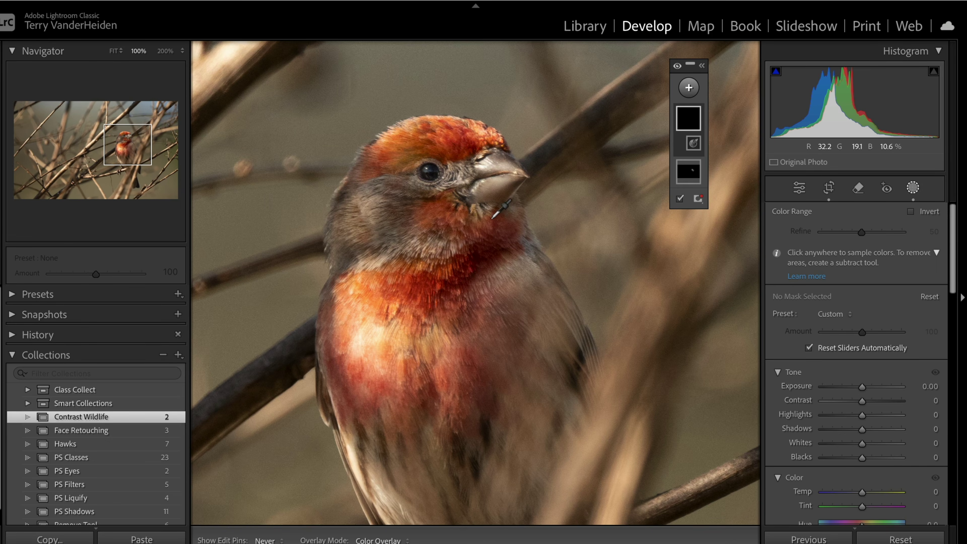
left_click(453, 136)
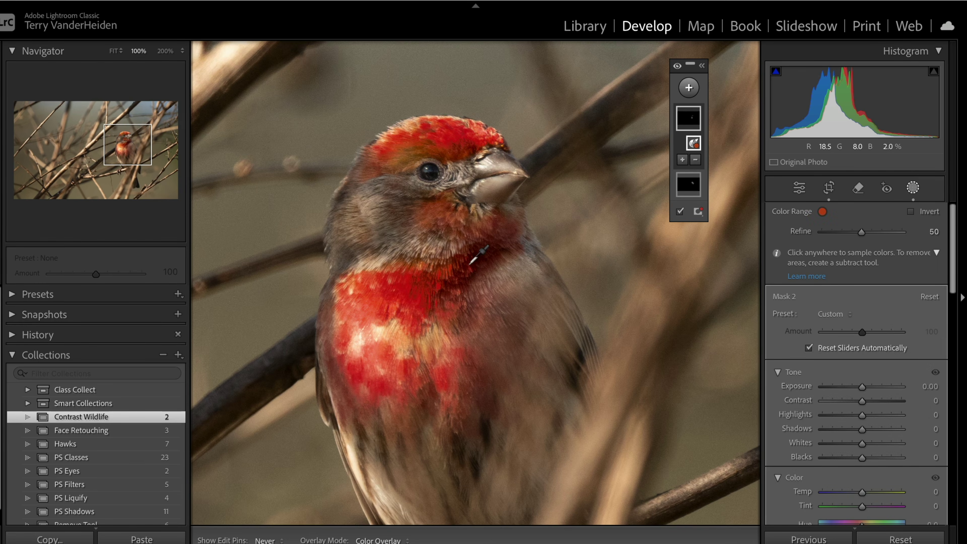
Step: Try sampling the darker red feathers on the finch's cheek for the color range, and undo that sample
left_click(443, 210, "shift")
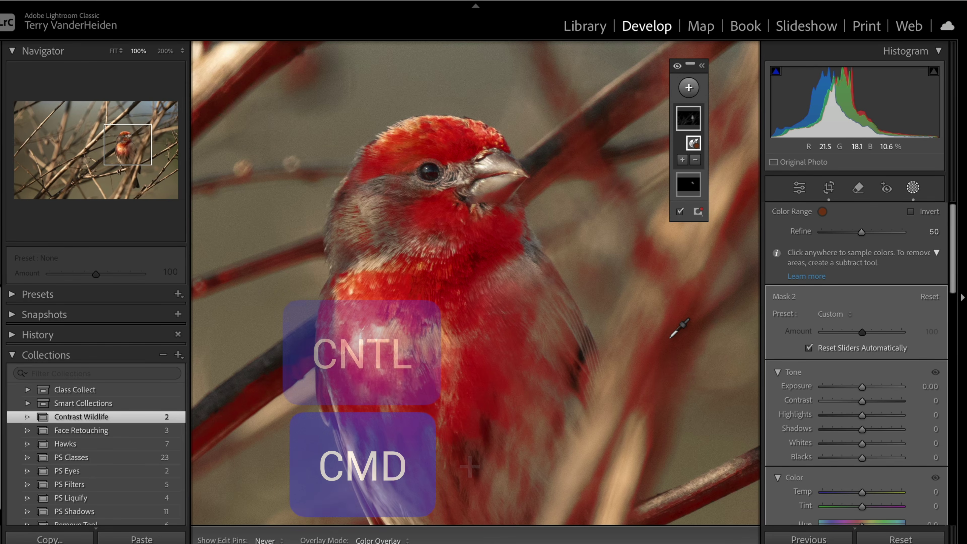
key("ctrl+z")
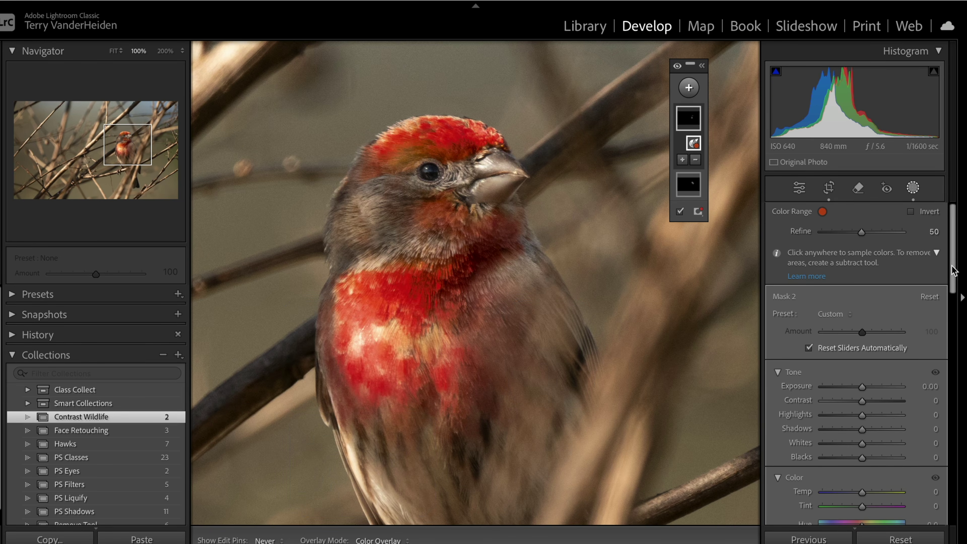
Step: Raise the Color Range mask's Saturation to 64
scroll(952, 270, "down", 5)
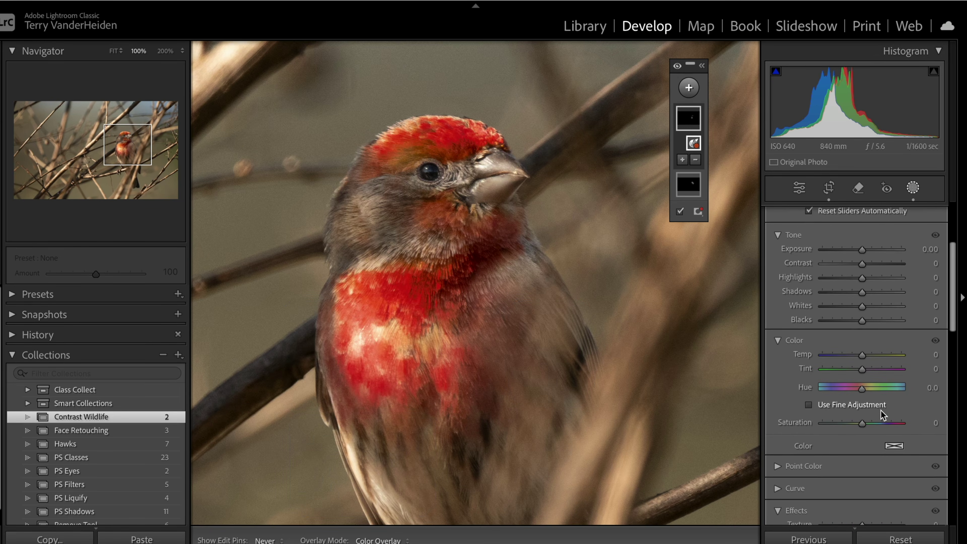
left_click_drag(864, 421, 889, 421)
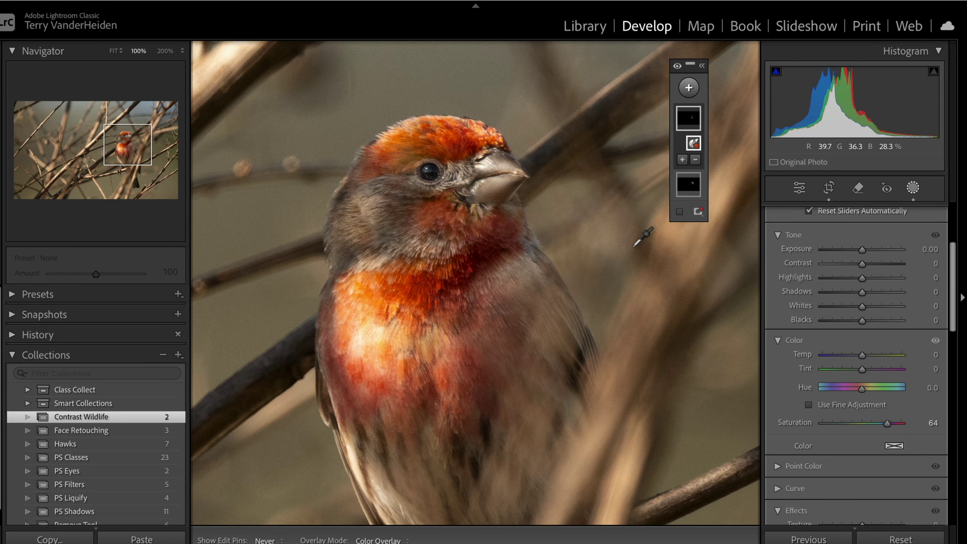
Step: Add a Select Subject mask for the finch and check its coverage in the full view and at 100%
scroll(633, 246, "down", 4)
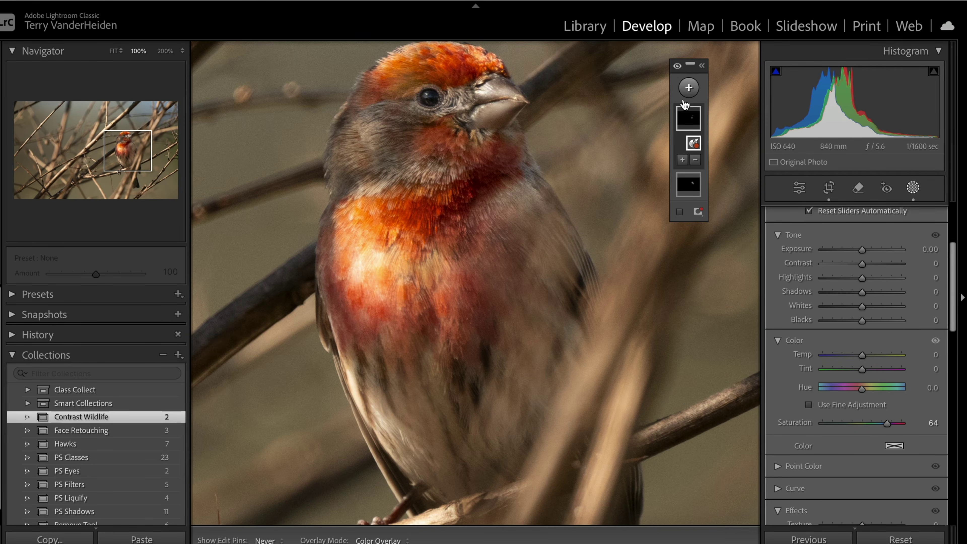
left_click(689, 88)
left_click(686, 113)
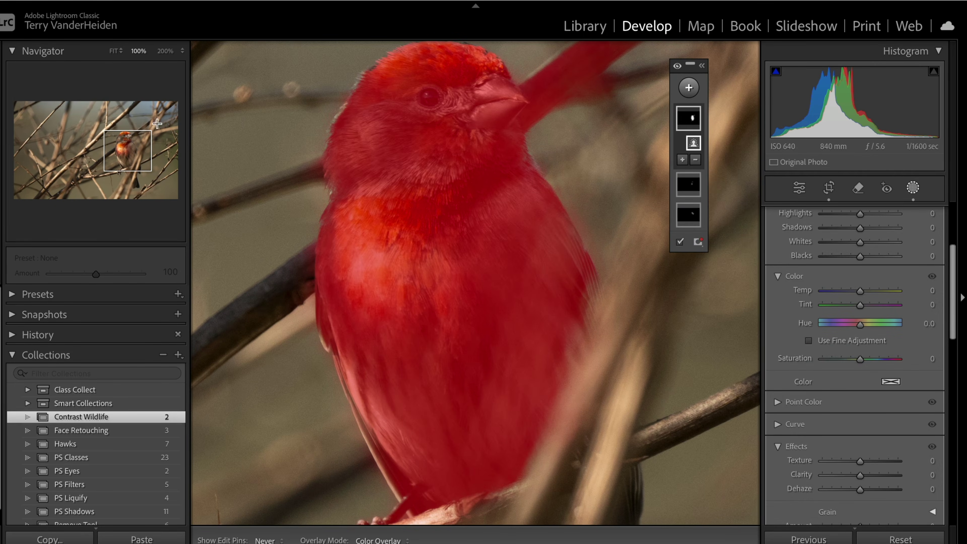
left_click(114, 51)
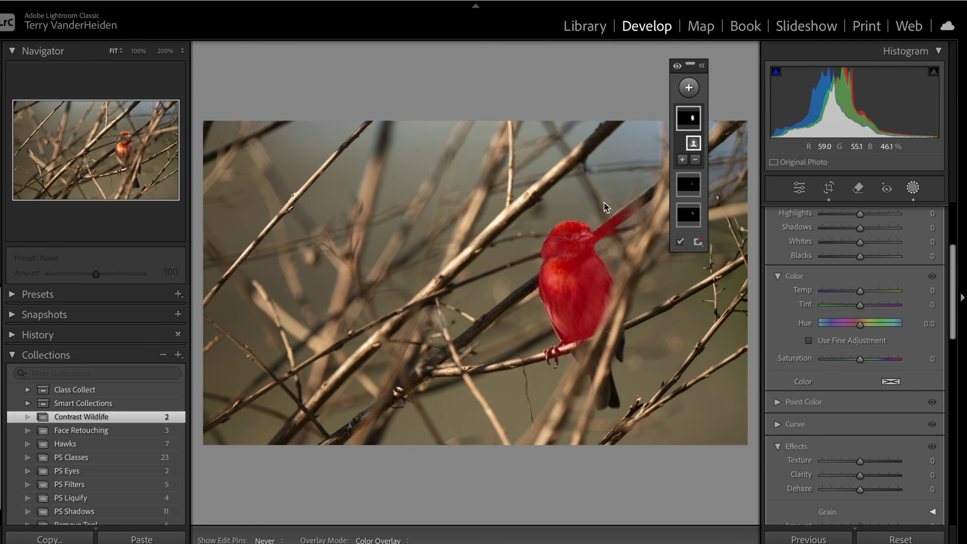
left_click(138, 52)
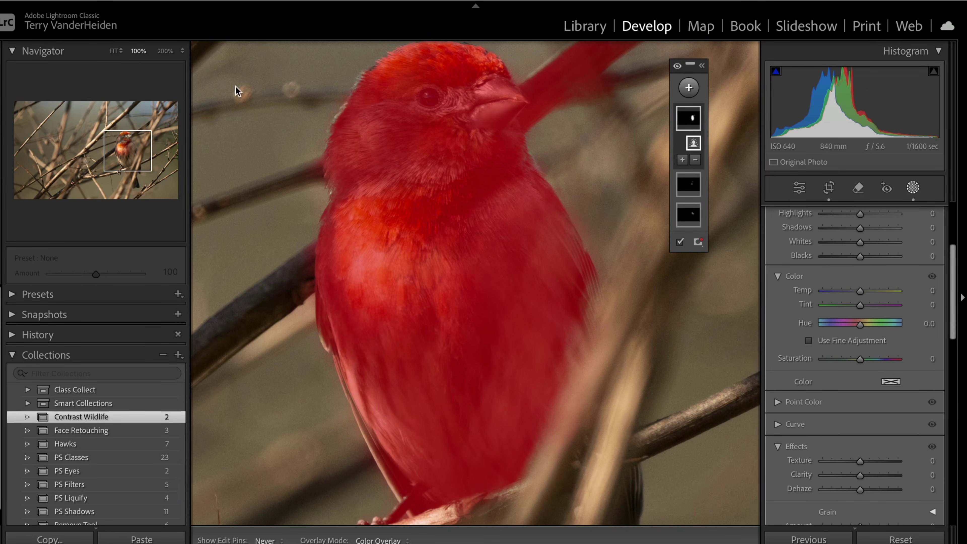
Step: Expand the floating mask list to show the mask names and move it clear of the finch
left_click(703, 66)
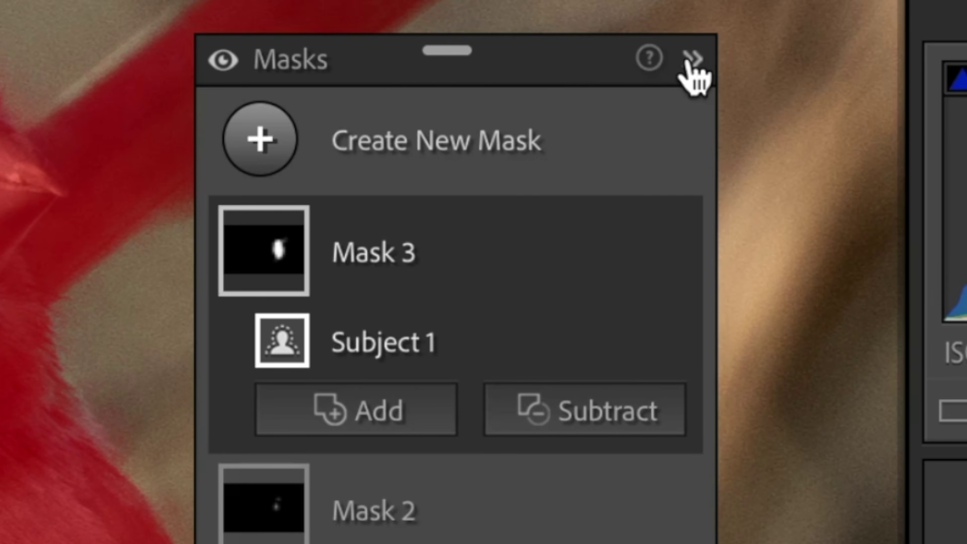
left_click(688, 62)
left_click(689, 62)
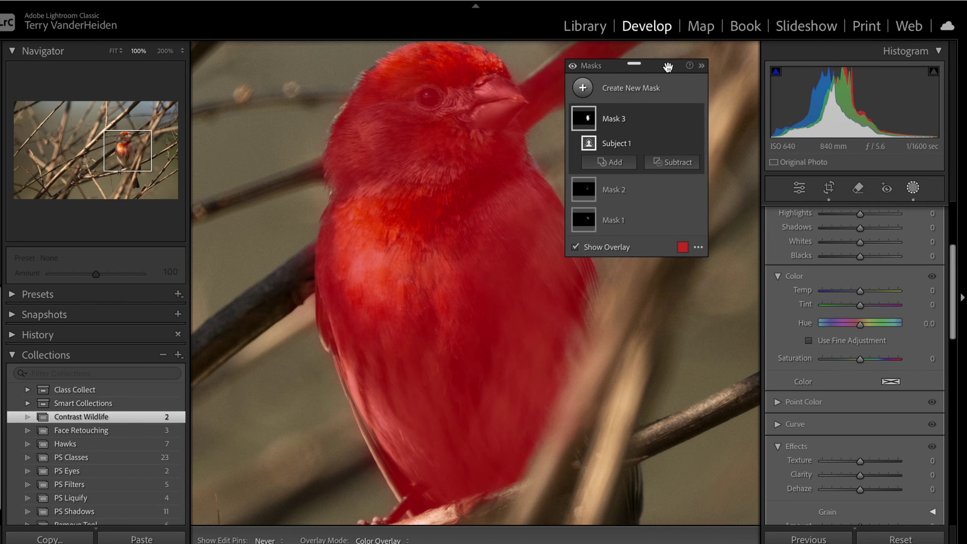
left_click_drag(682, 61, 735, 48)
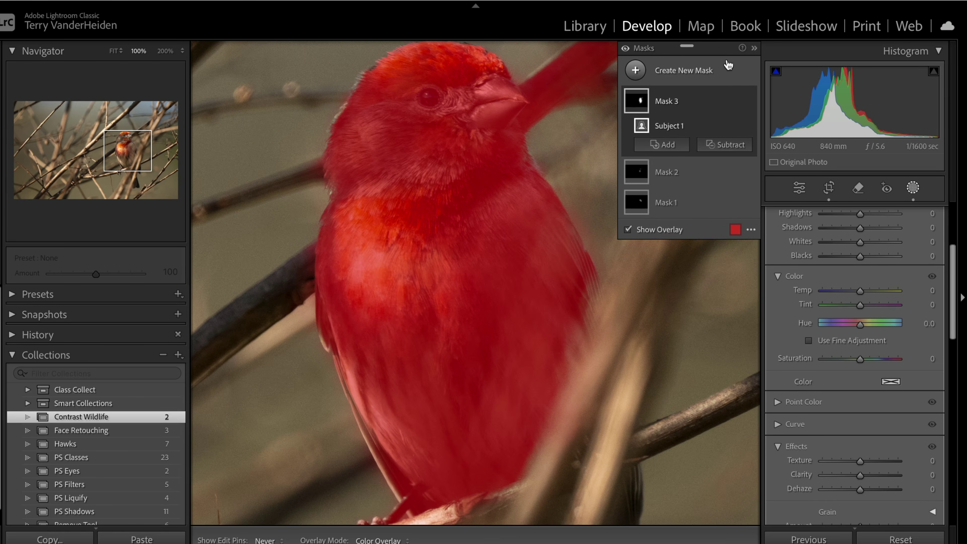
left_click(754, 48)
left_click(754, 49)
Step: Subtract the branch beside the finch's beak from the subject mask with a brush
left_click(721, 147)
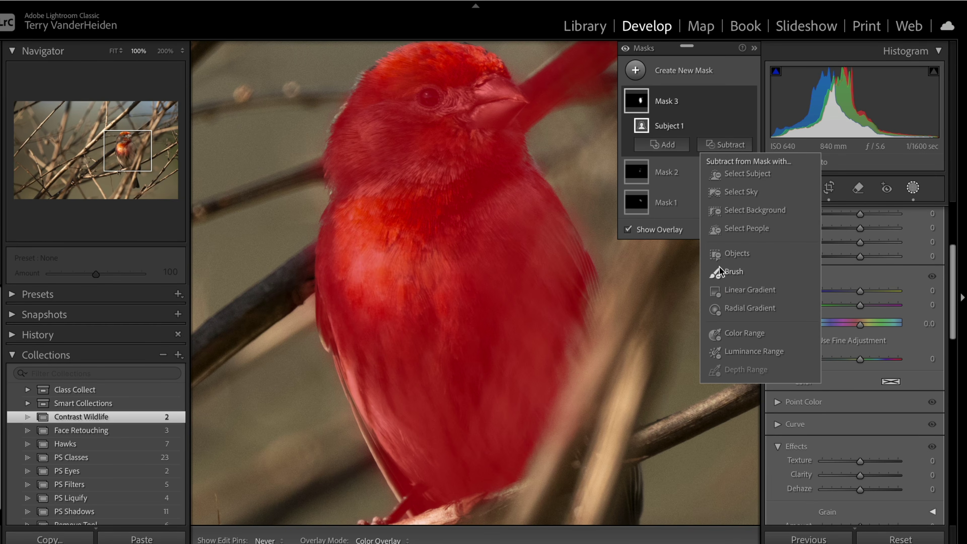
left_click(717, 273)
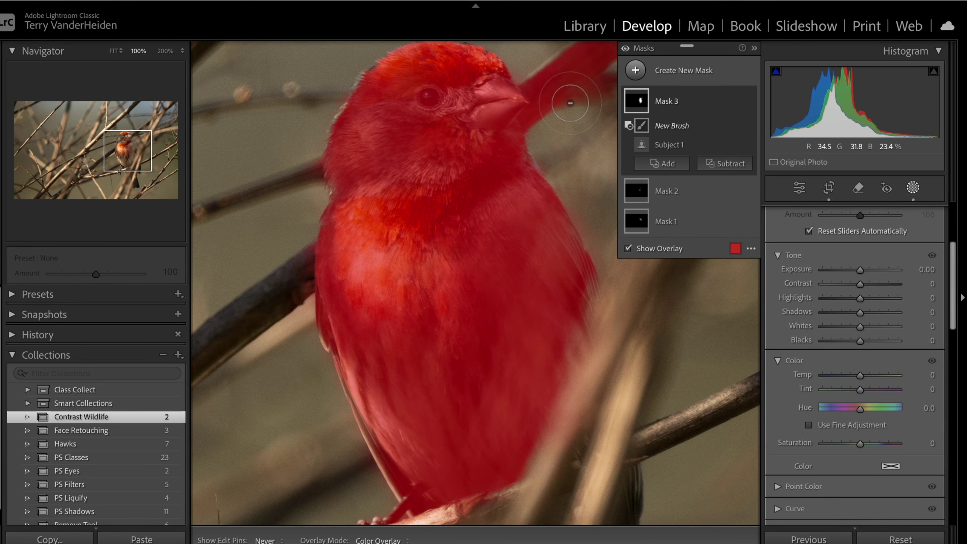
left_click_drag(569, 109, 496, 201)
mouse_move(572, 97)
left_mouse_down()
mouse_move(530, 136)
mouse_move(600, 79)
mouse_move(483, 155)
mouse_move(485, 169)
mouse_move(553, 147)
mouse_move(512, 180)
mouse_move(535, 178)
mouse_move(483, 191)
left_mouse_up()
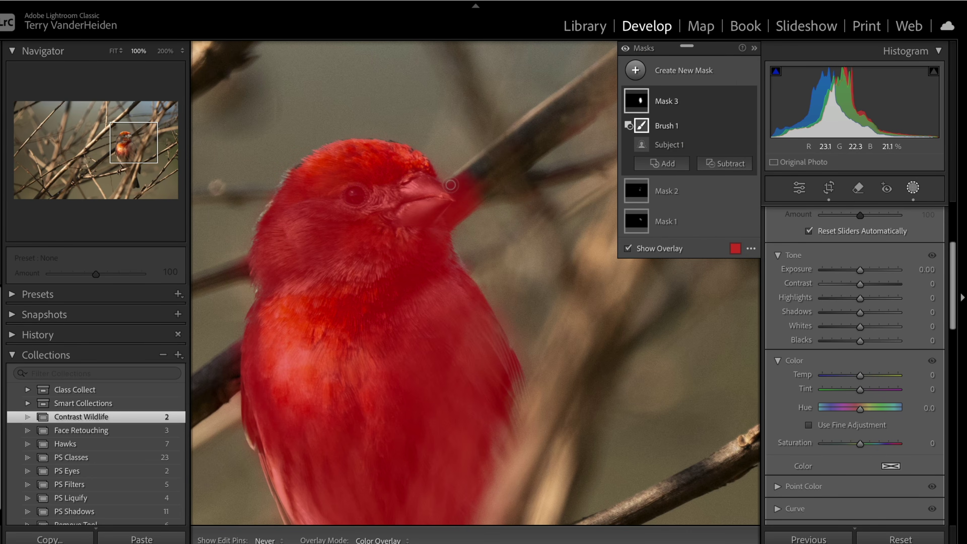
left_click_drag(450, 185, 452, 186)
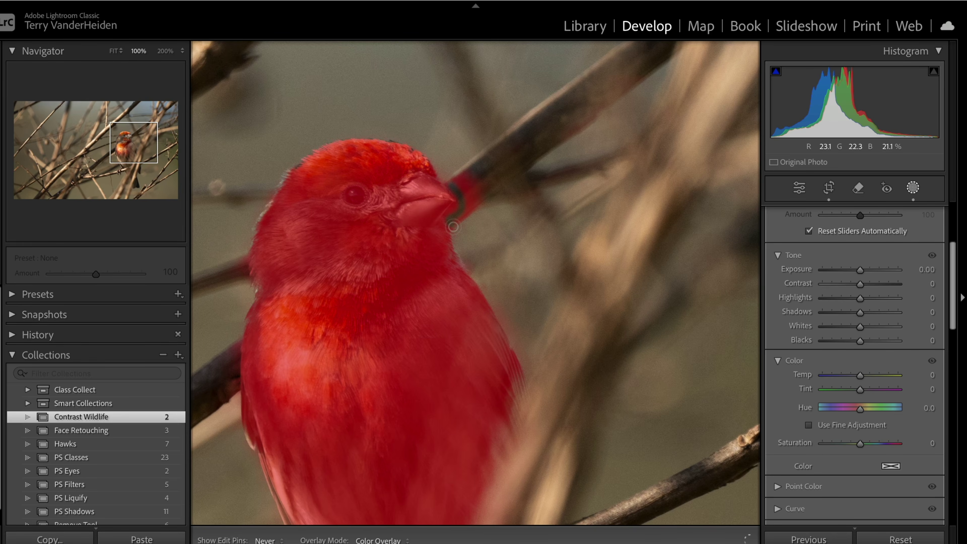
mouse_move(453, 227)
left_mouse_down()
mouse_move(475, 207)
mouse_move(462, 174)
mouse_move(488, 213)
mouse_move(487, 190)
left_mouse_up()
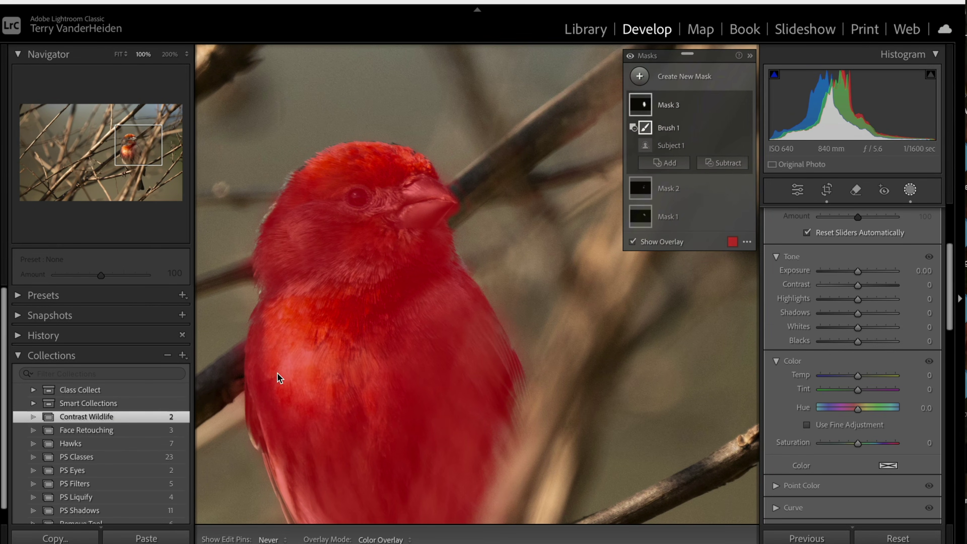
Step: Brush the perch around the finch's feet and the twig behind its neck out of the subject mask
left_click(327, 362)
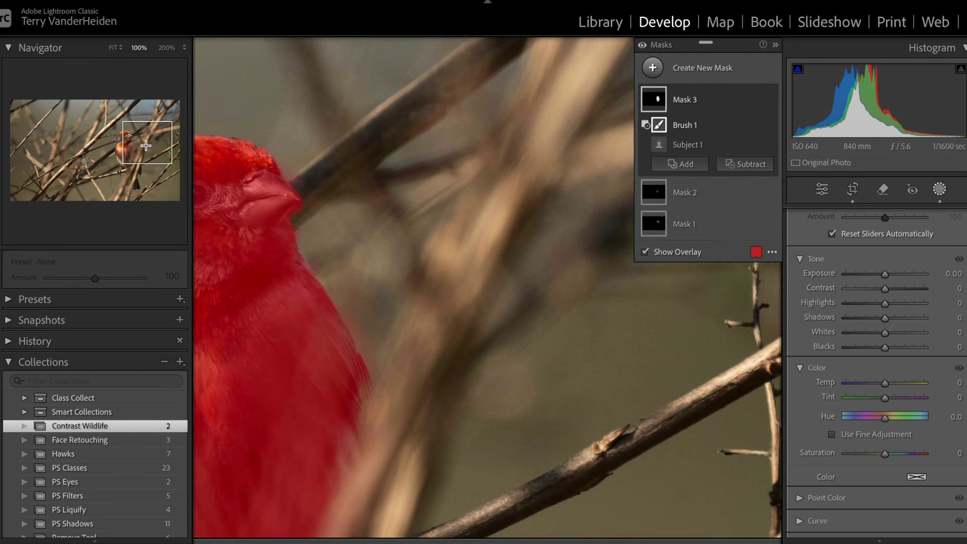
left_click_drag(159, 143, 127, 159)
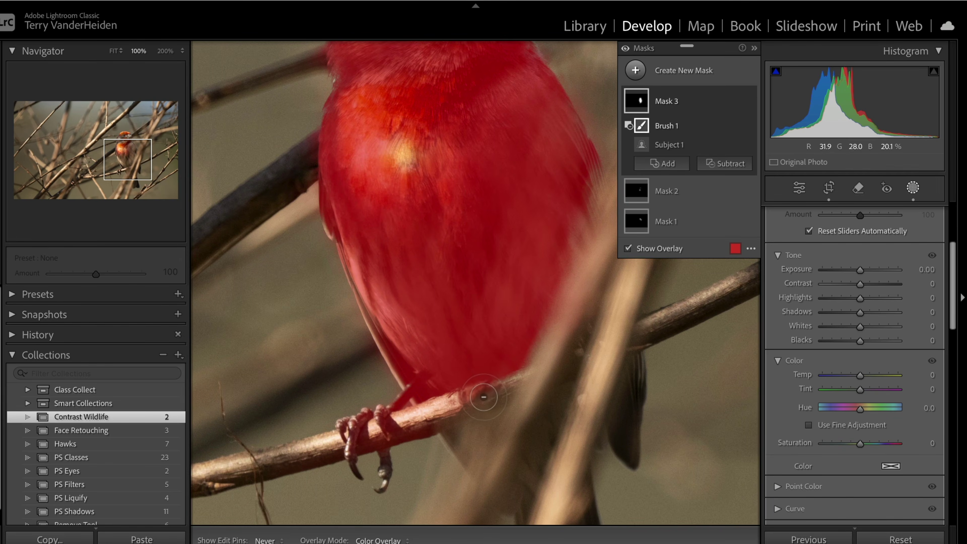
mouse_move(484, 396)
left_mouse_down()
mouse_move(297, 441)
mouse_move(373, 448)
mouse_move(422, 432)
mouse_move(392, 428)
mouse_move(409, 396)
mouse_move(370, 430)
mouse_move(328, 436)
mouse_move(404, 424)
left_mouse_up()
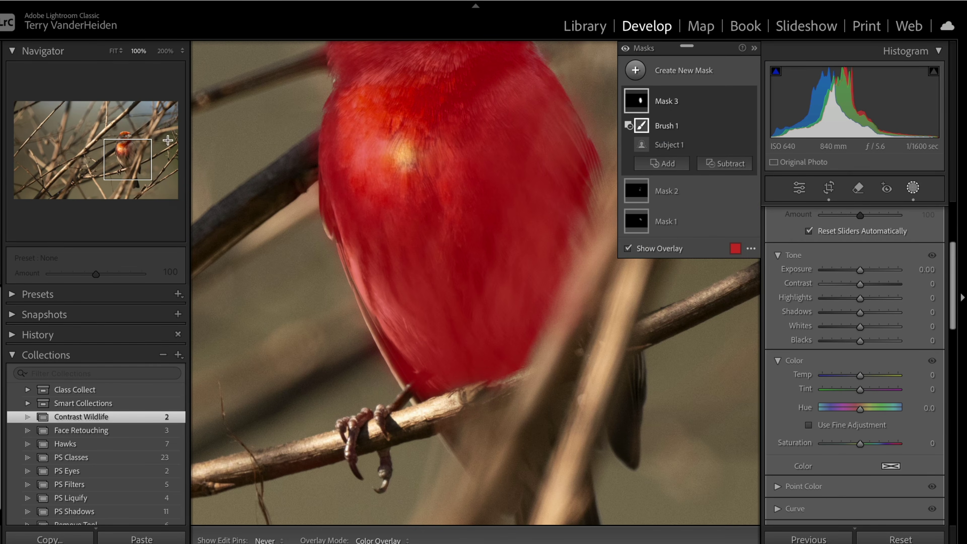
mouse_move(137, 148)
left_mouse_down()
mouse_move(153, 152)
mouse_move(118, 147)
left_mouse_up()
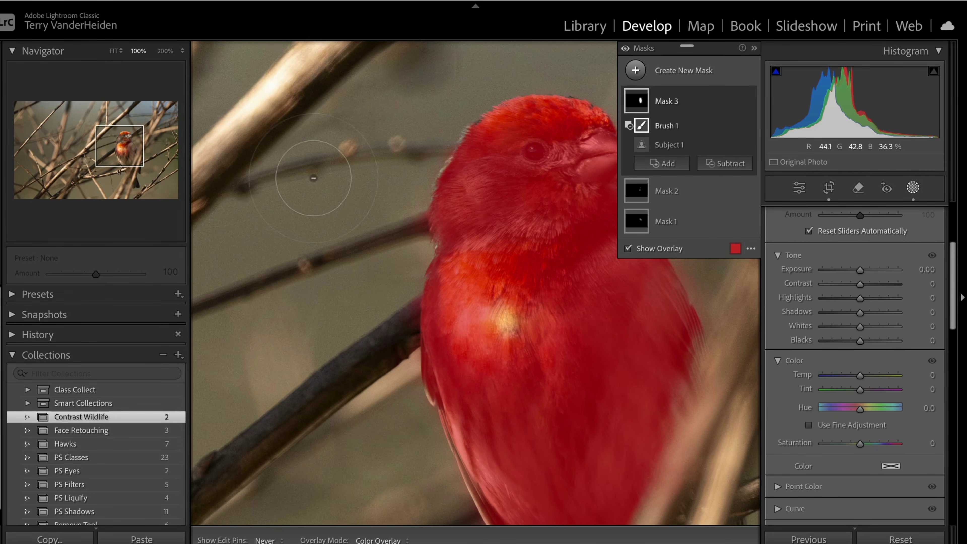
scroll(365, 207, "down", 6)
key("shift+w")
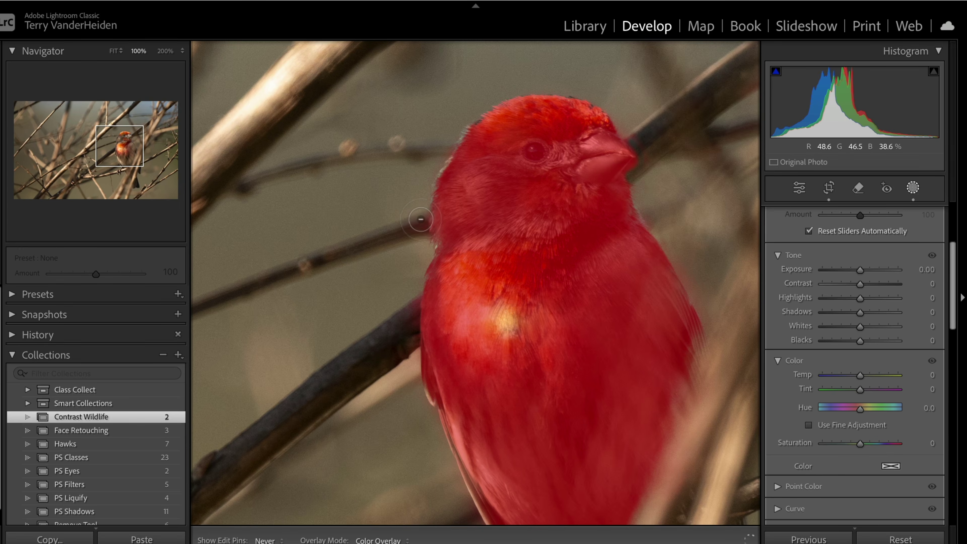
key("shift+w")
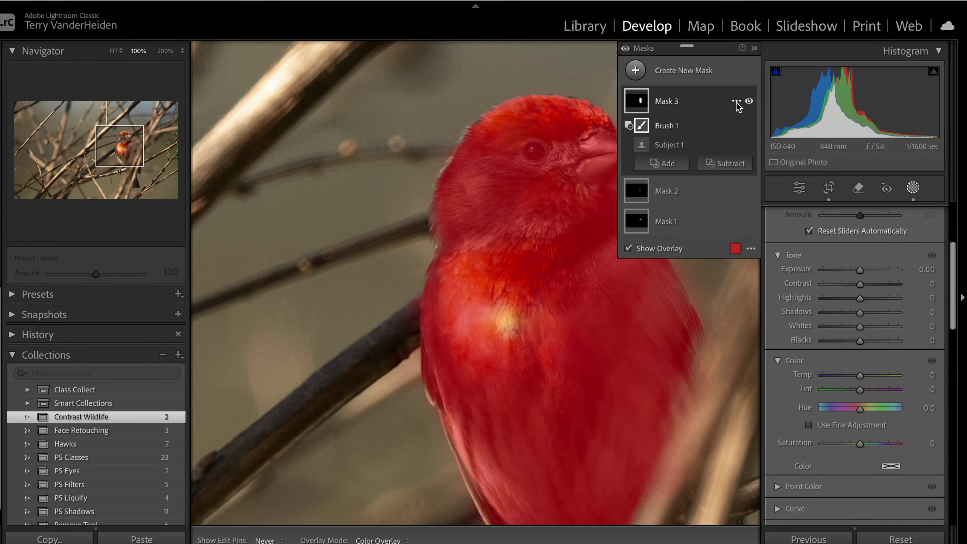
Step: Duplicate Mask 3 and rename the copy "Full bIrd"
left_click(736, 101)
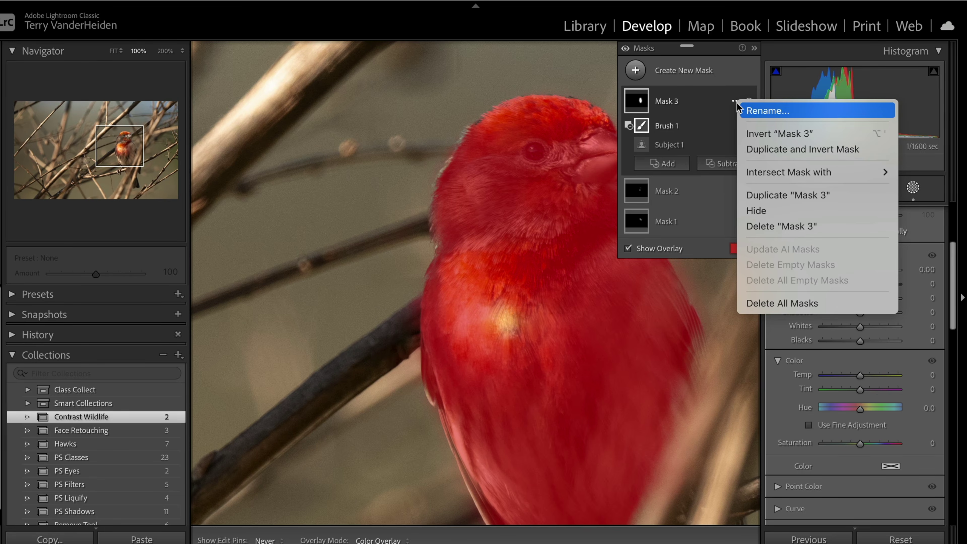
left_click(768, 193)
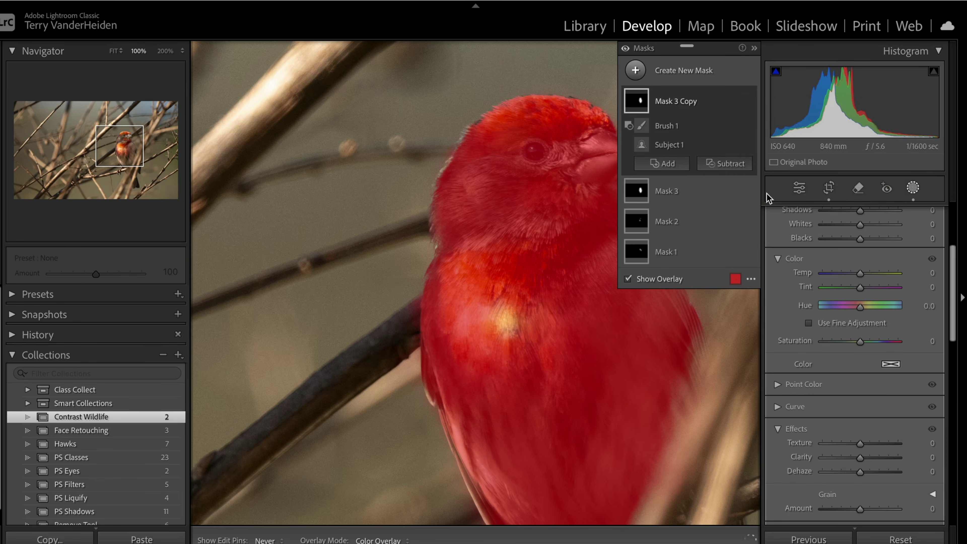
double_click(670, 102)
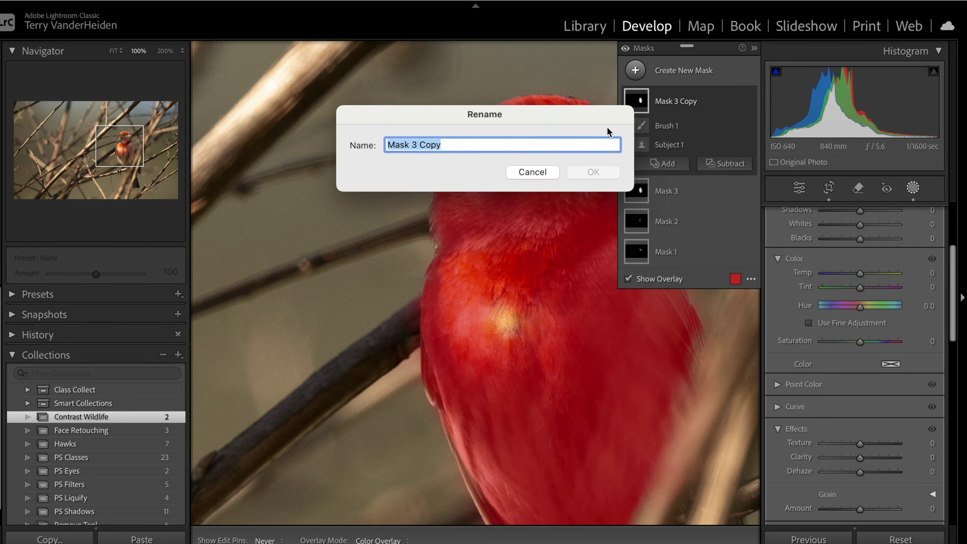
type("Full bIrd")
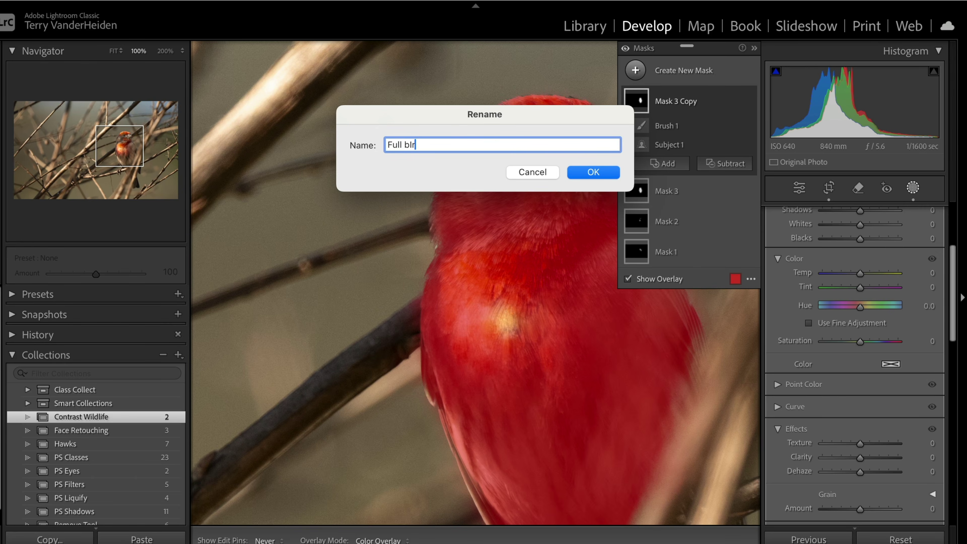
left_click(593, 172)
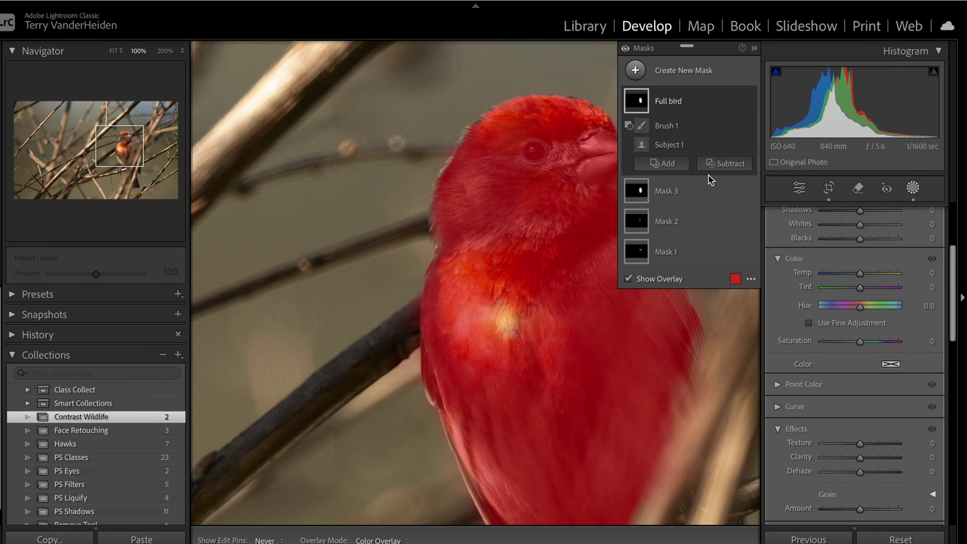
Step: Subtract the finch's head, throat and sunlit upper chest from Mask 3 with a brush of size 17
left_click(706, 191)
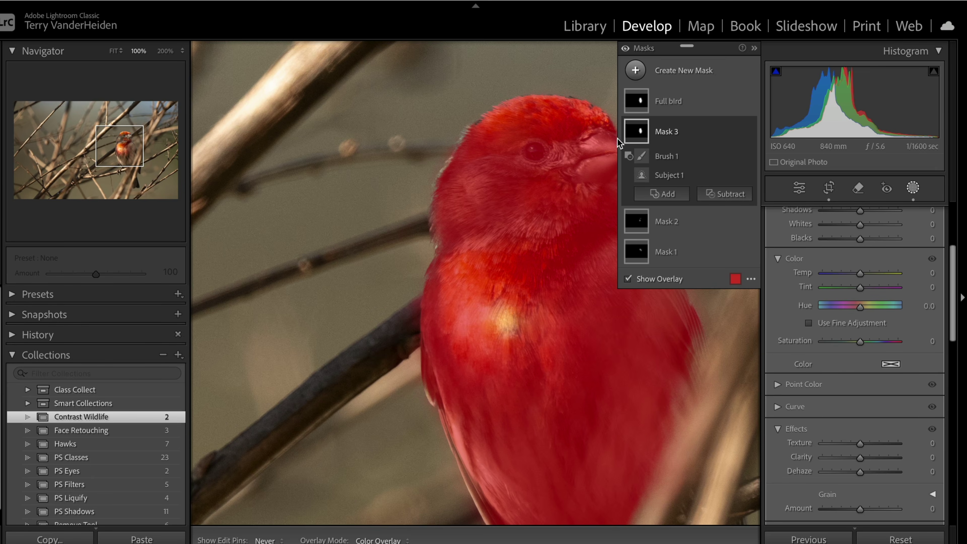
left_click_drag(557, 207, 457, 179)
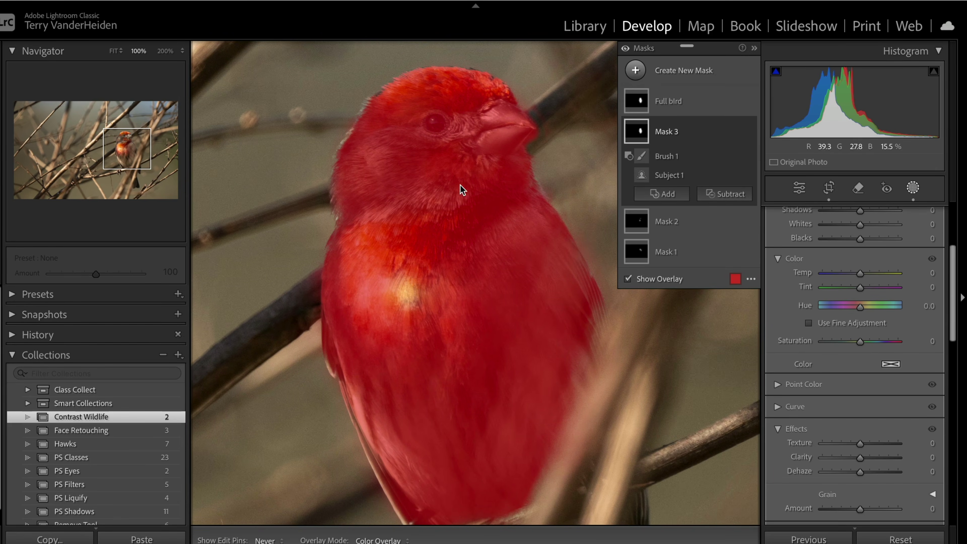
left_click(729, 194)
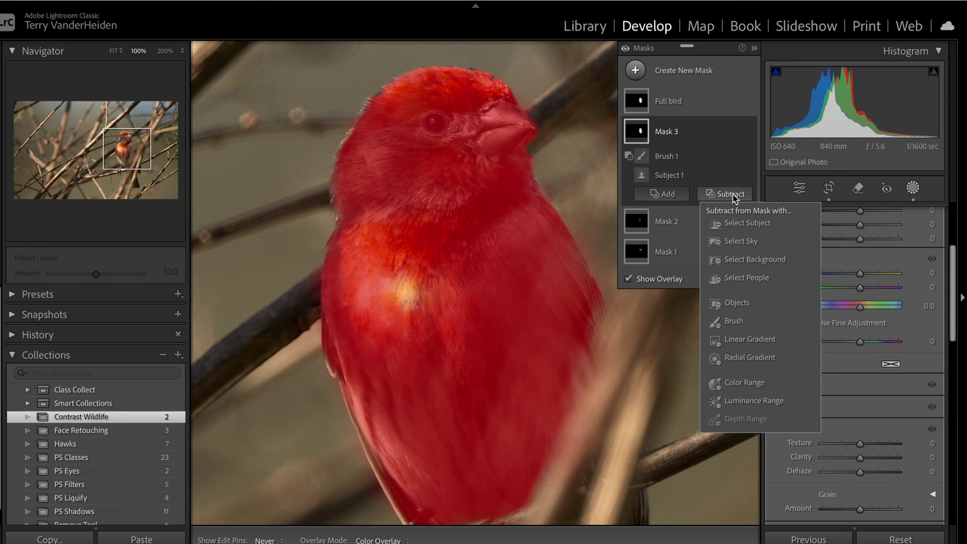
left_click(732, 324)
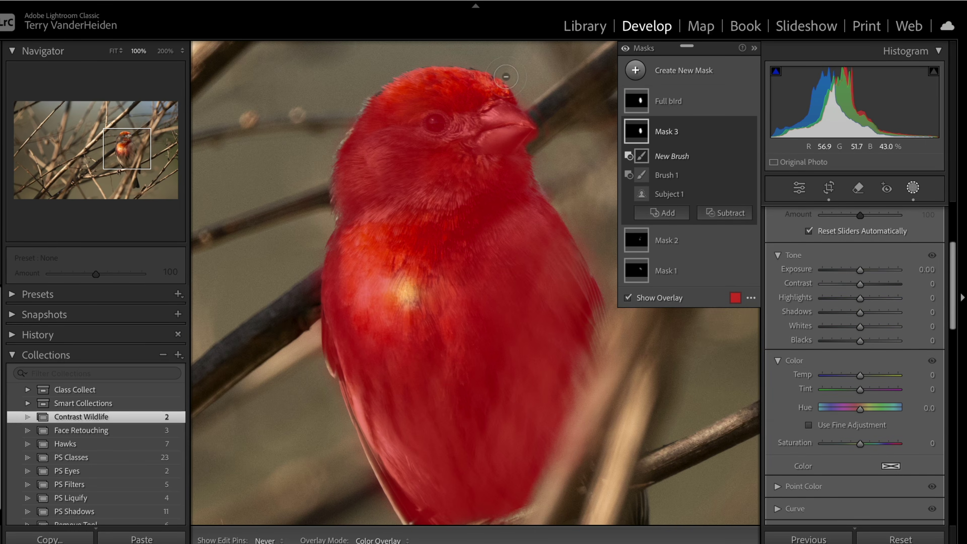
scroll(505, 81, "up", 5)
mouse_move(518, 86)
left_mouse_down()
mouse_move(436, 87)
mouse_move(491, 81)
mouse_move(380, 137)
mouse_move(495, 137)
mouse_move(512, 146)
mouse_move(495, 129)
mouse_move(472, 145)
left_mouse_up()
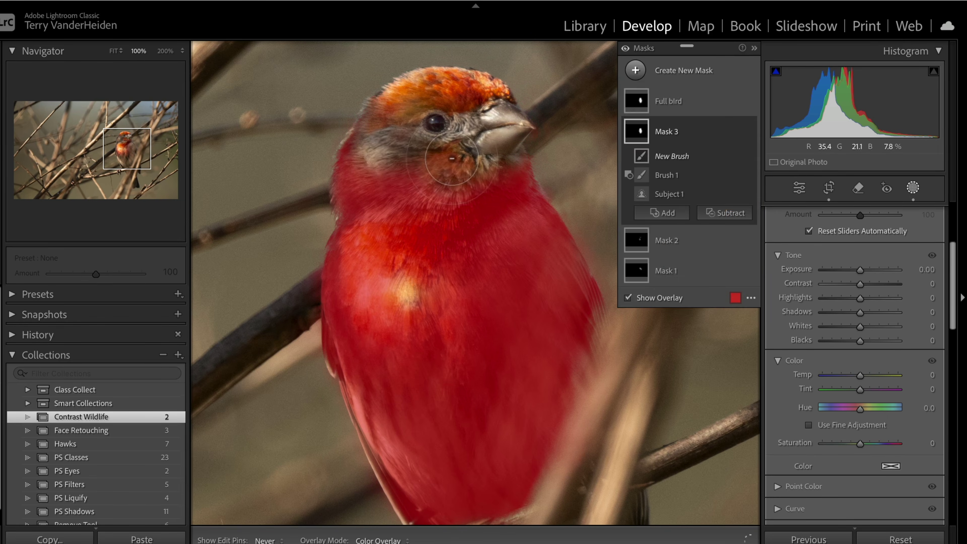
left_click_drag(442, 111, 360, 116)
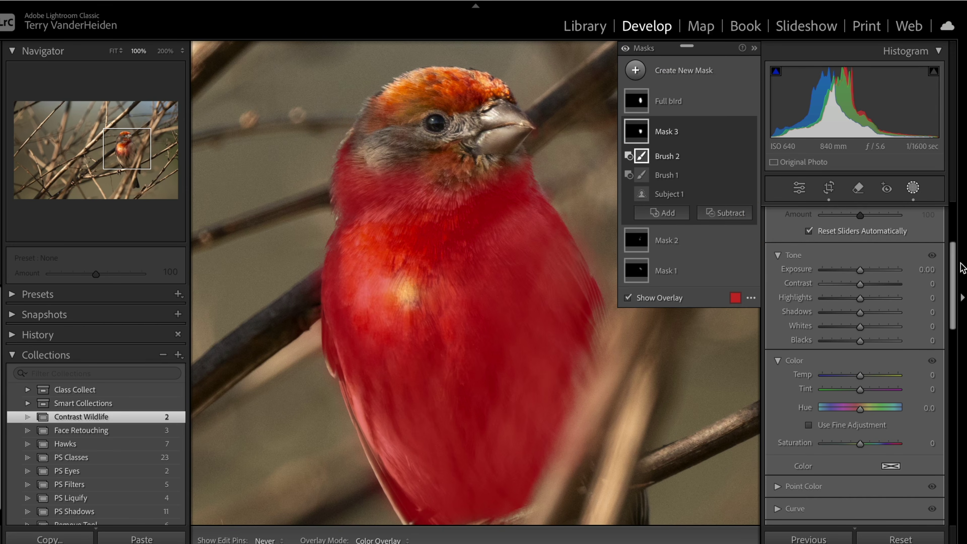
scroll(860, 229, "up", 5)
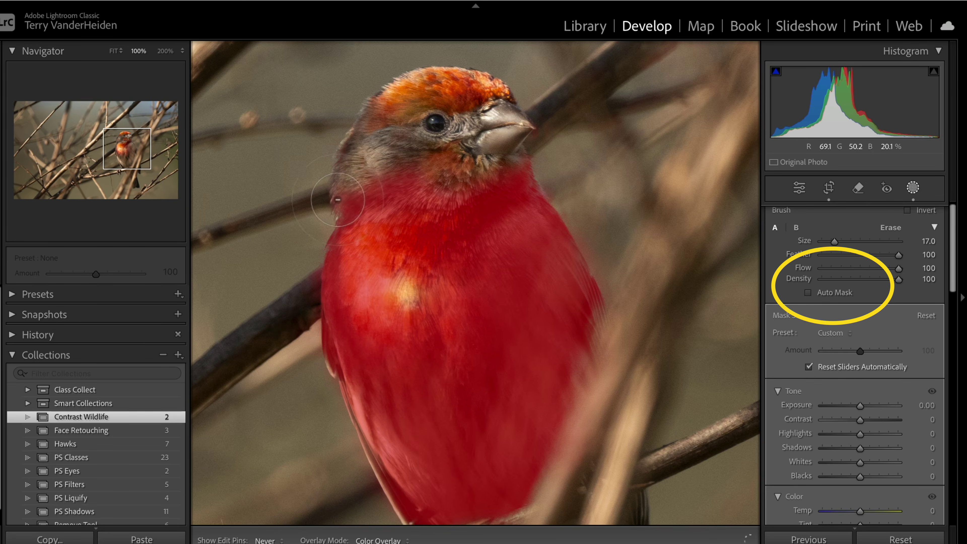
mouse_move(415, 174)
left_mouse_down()
mouse_move(497, 153)
mouse_move(423, 208)
mouse_move(521, 168)
mouse_move(413, 243)
mouse_move(368, 237)
mouse_move(319, 253)
mouse_move(348, 330)
mouse_move(343, 363)
mouse_move(381, 353)
mouse_move(433, 243)
mouse_move(414, 281)
mouse_move(404, 320)
mouse_move(423, 288)
mouse_move(402, 359)
mouse_move(356, 360)
mouse_move(425, 305)
mouse_move(453, 261)
mouse_move(516, 214)
mouse_move(538, 171)
left_mouse_up()
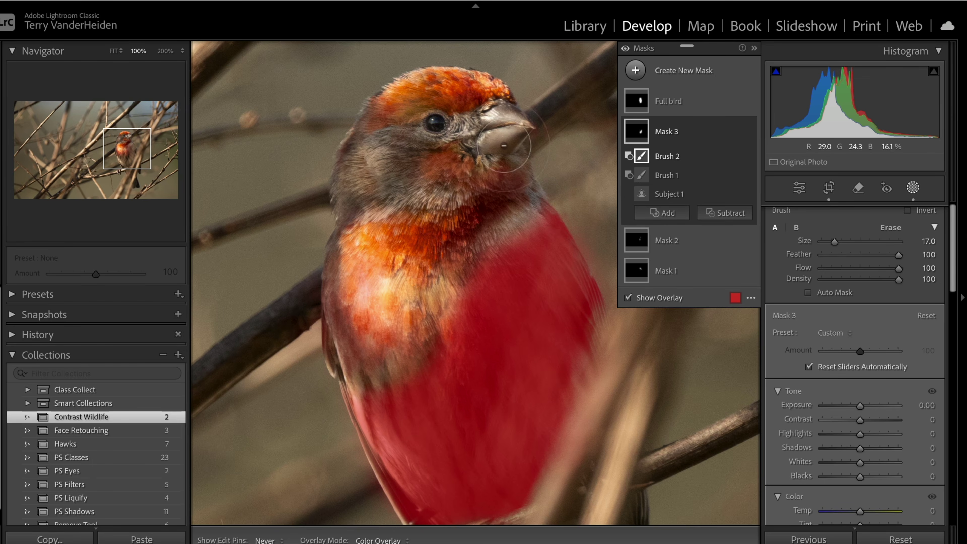
Step: Rename Mask 3 as "Lower Body"
double_click(665, 134)
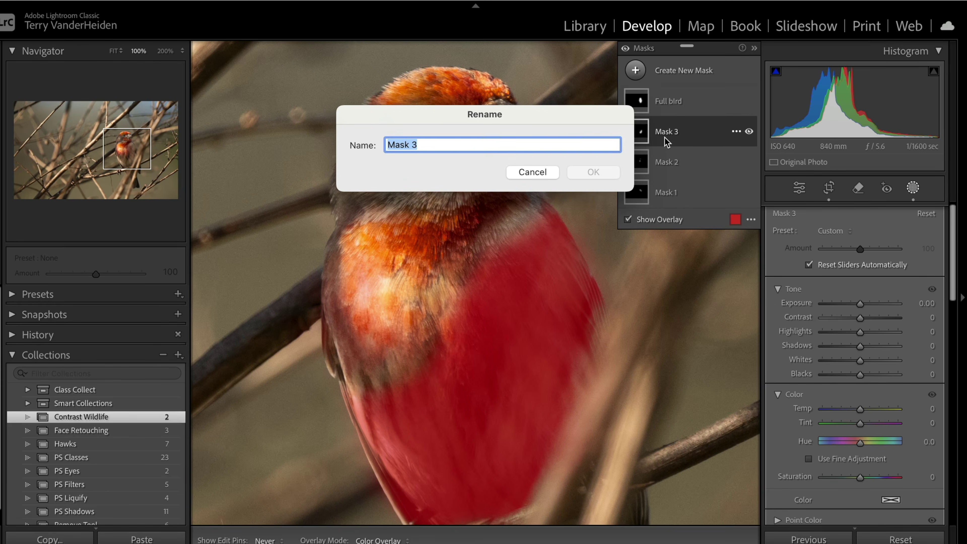
type("Lower Body")
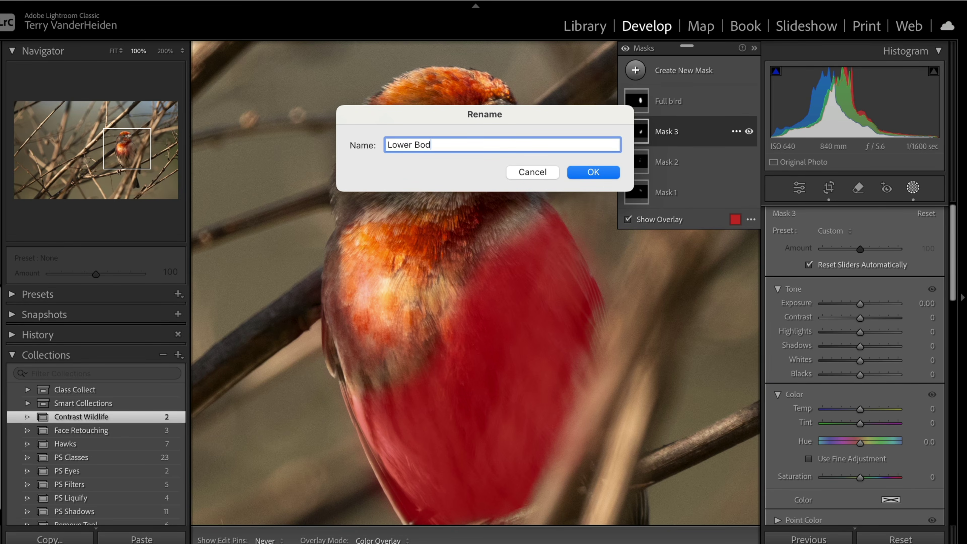
left_click(596, 173)
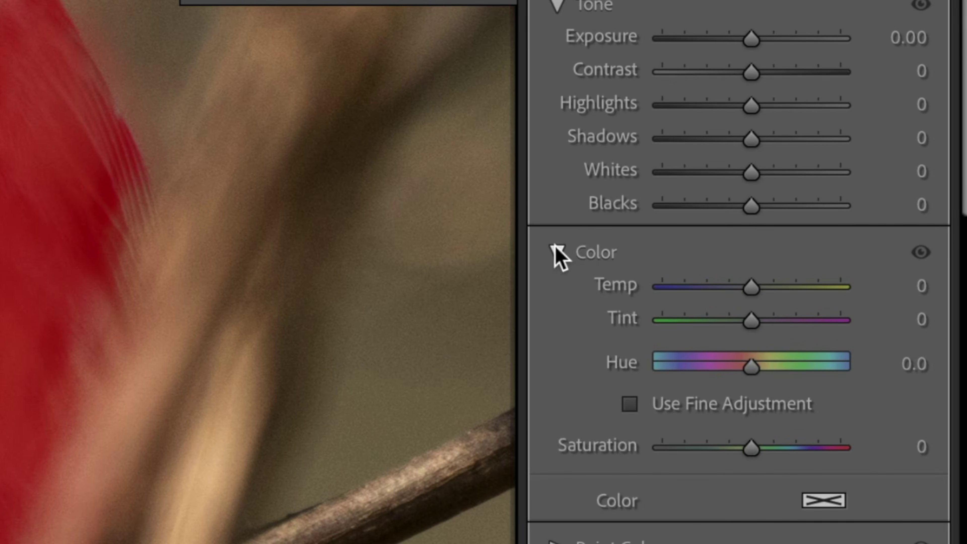
Step: Tint the Lower Body mask with a golden yellow of hue 44 and saturation 74%, and set the mask's Saturation to -29
left_click(556, 252)
left_click(556, 252)
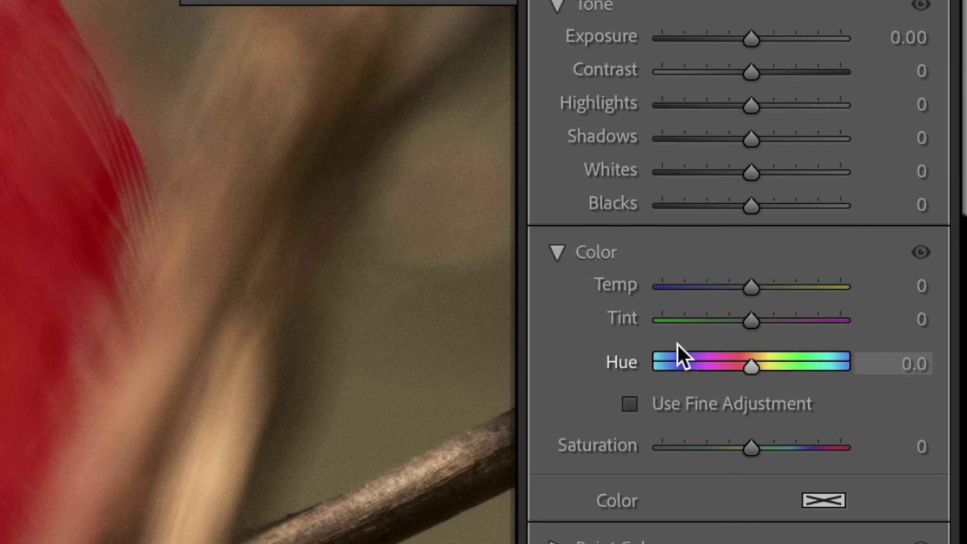
left_click(819, 502)
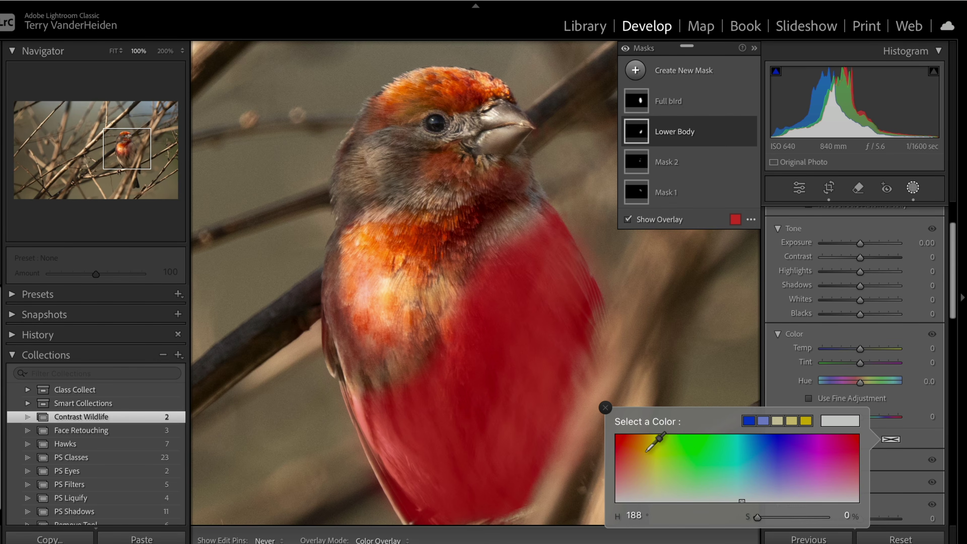
left_click(645, 452)
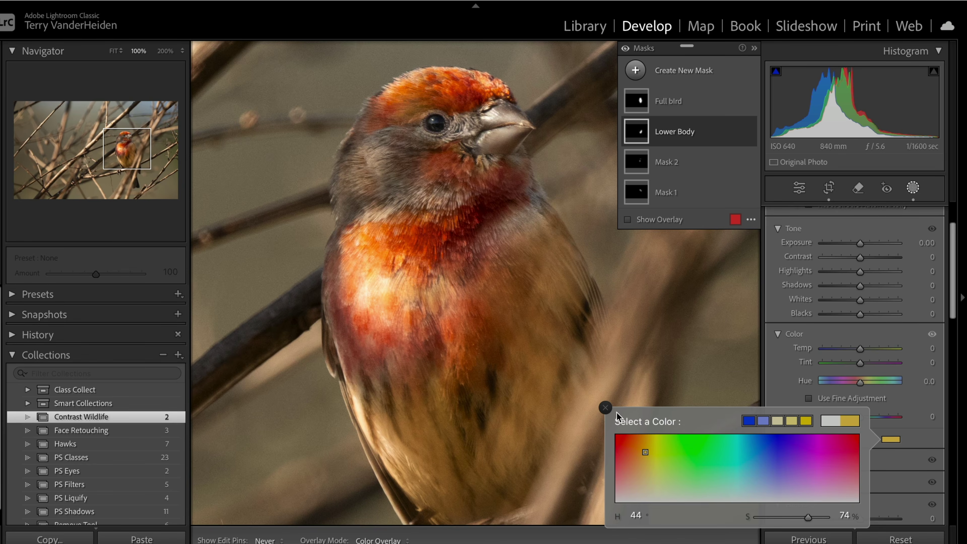
left_click(607, 408)
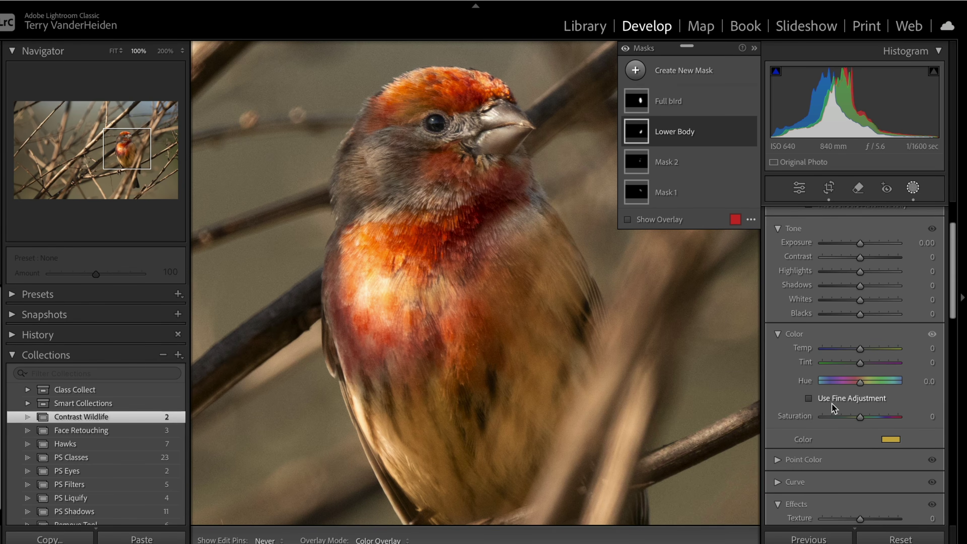
left_click_drag(857, 416, 847, 419)
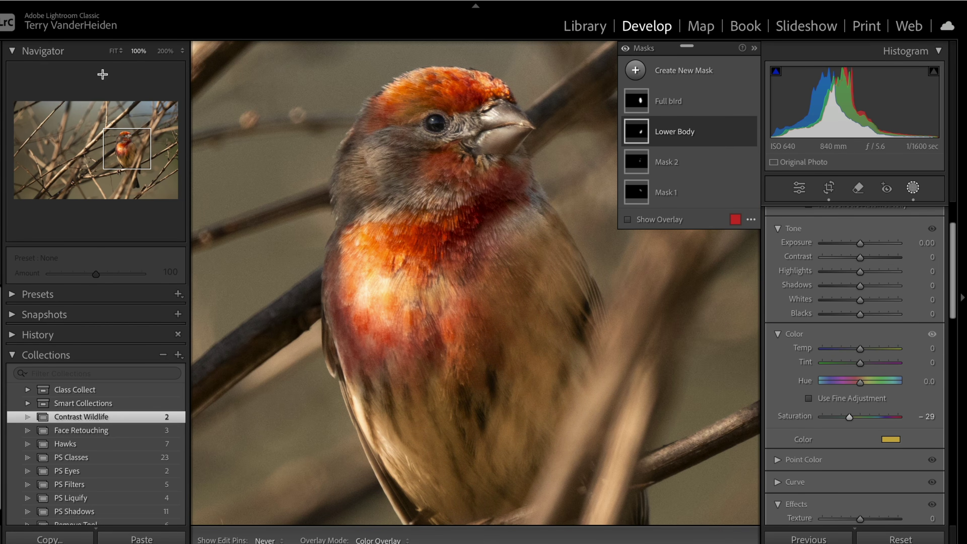
Step: Fit the whole photo in view and compare the edit with the before version
left_click(114, 51)
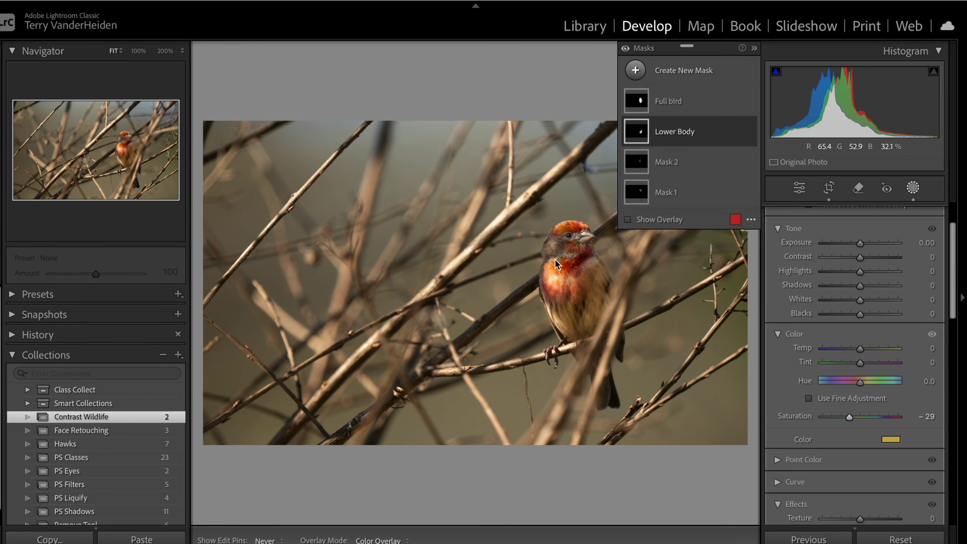
key("backslash")
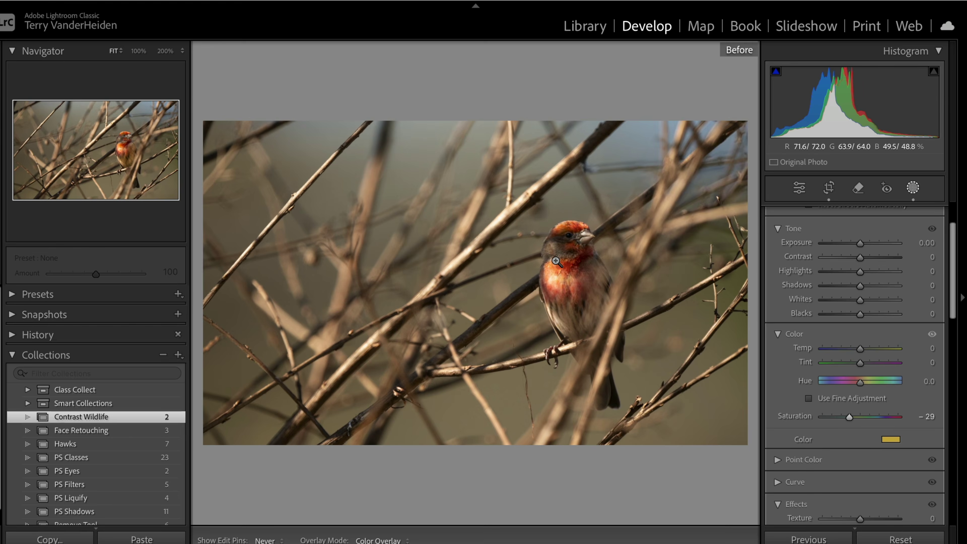
key("backslash")
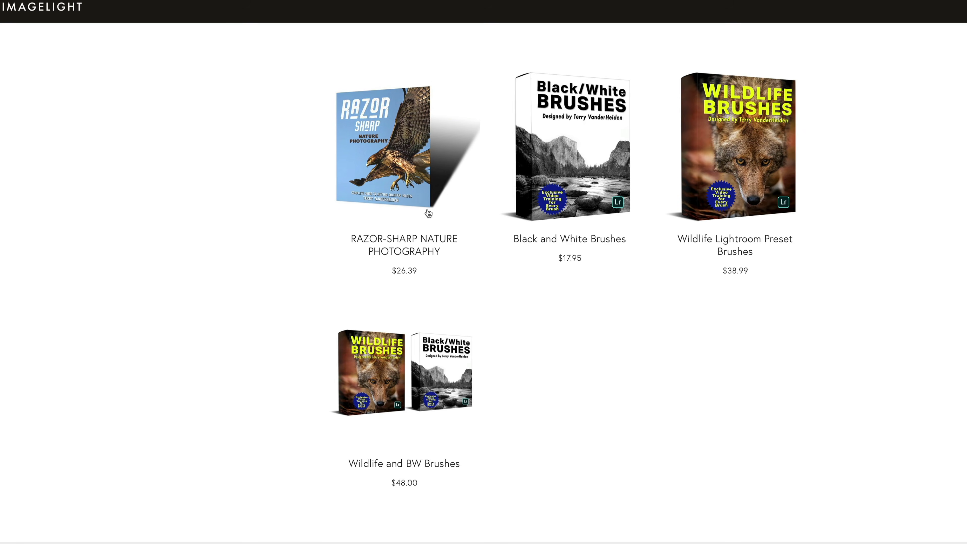
left_click(377, 167)
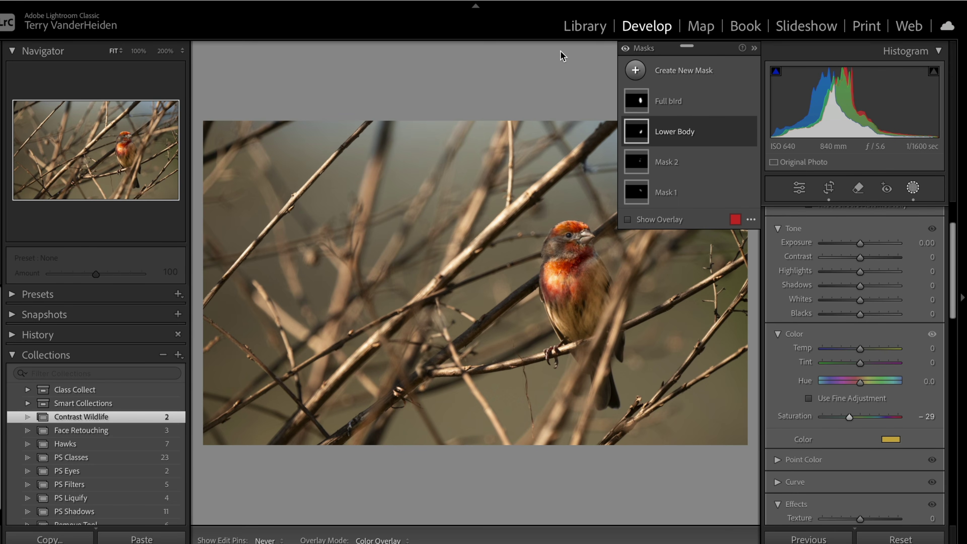
Step: Duplicate and invert the "Full bIrd" mask, and move the floating mask list off the photo
left_click(694, 101)
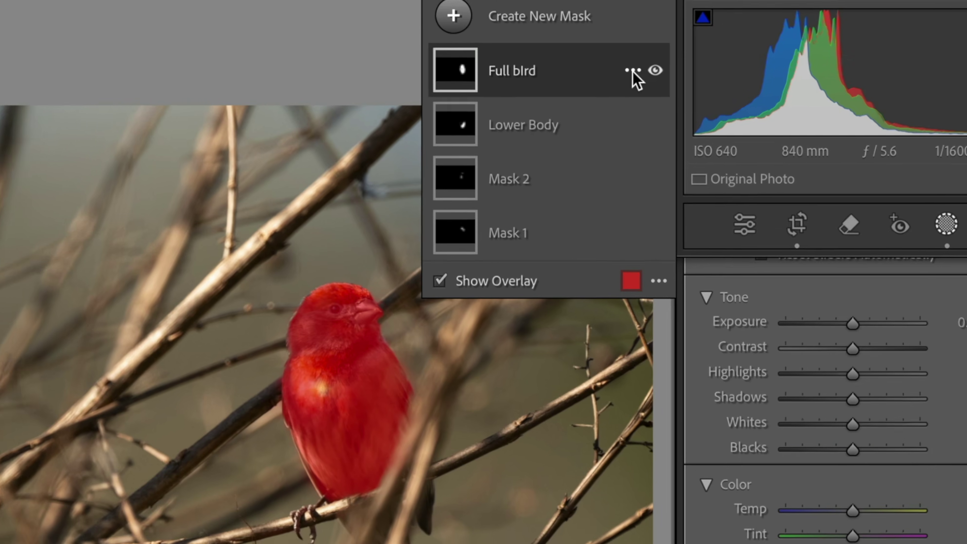
left_click(732, 100)
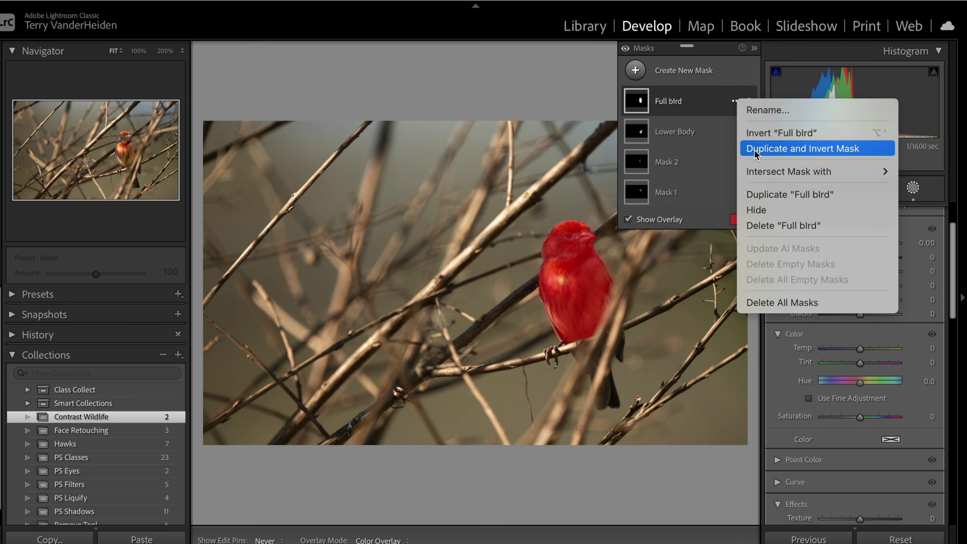
left_click(754, 149)
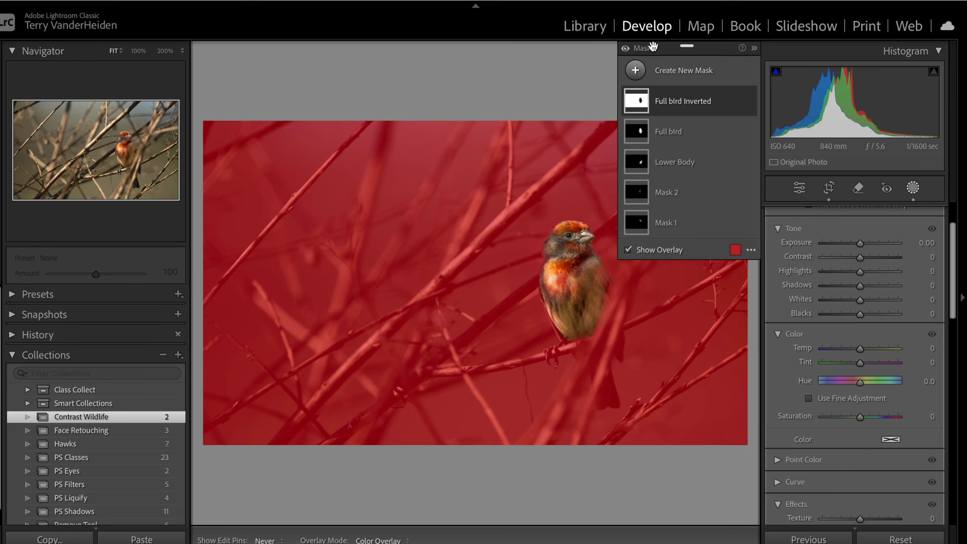
left_click_drag(651, 47, 81, 208)
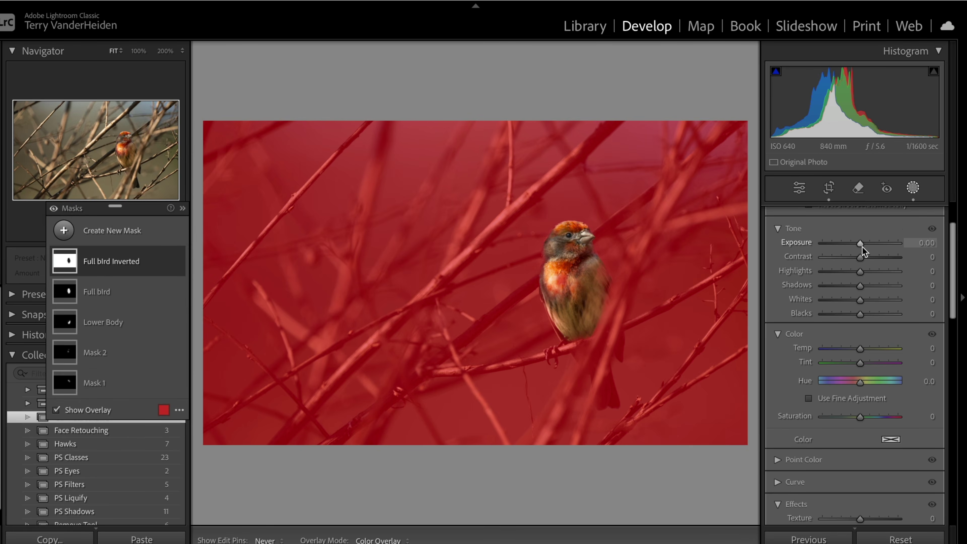
Step: Hide the overlay and set the inverted mask's Exposure to -1.02, Temp to -17 and Saturation to -25
key("o")
left_click_drag(861, 244, 852, 248)
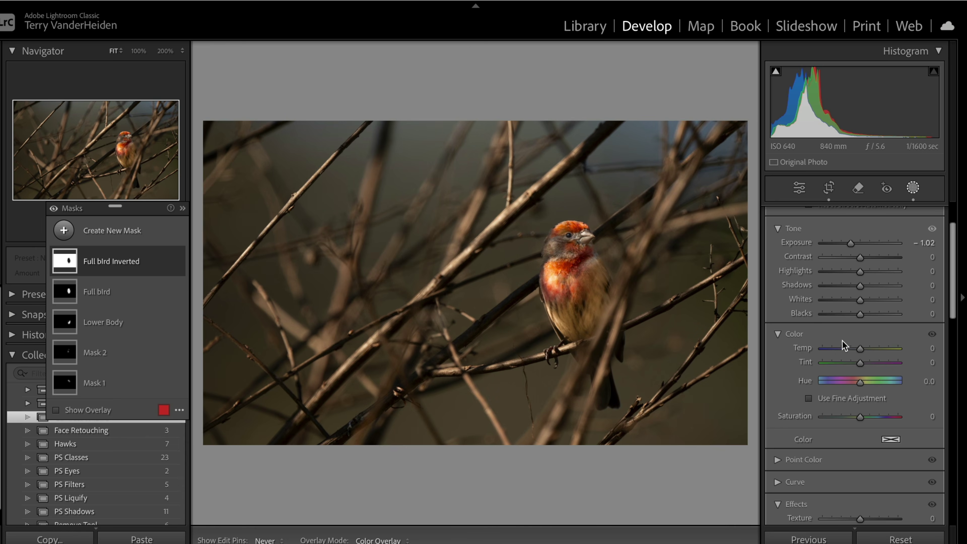
scroll(853, 339, "down", 1)
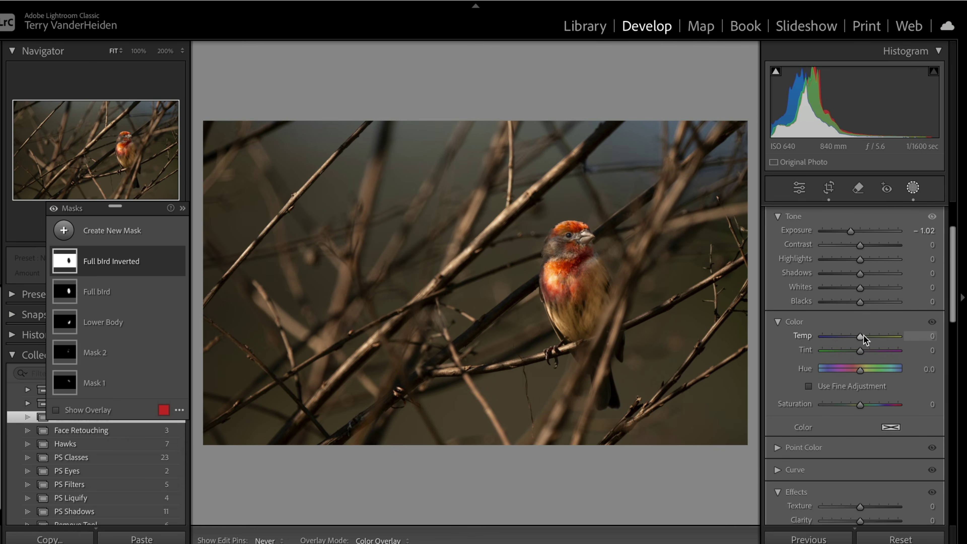
left_click_drag(860, 337, 854, 339)
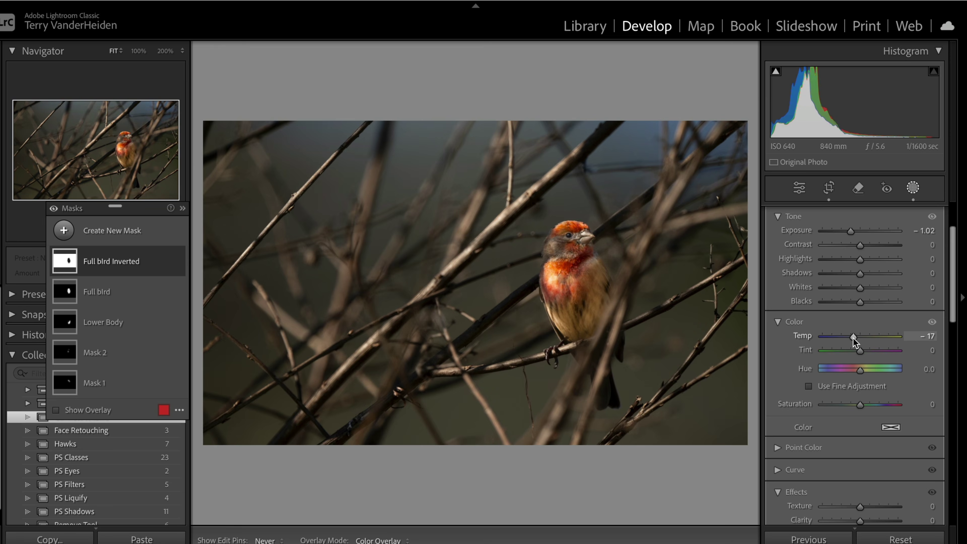
scroll(853, 338, "down", 2)
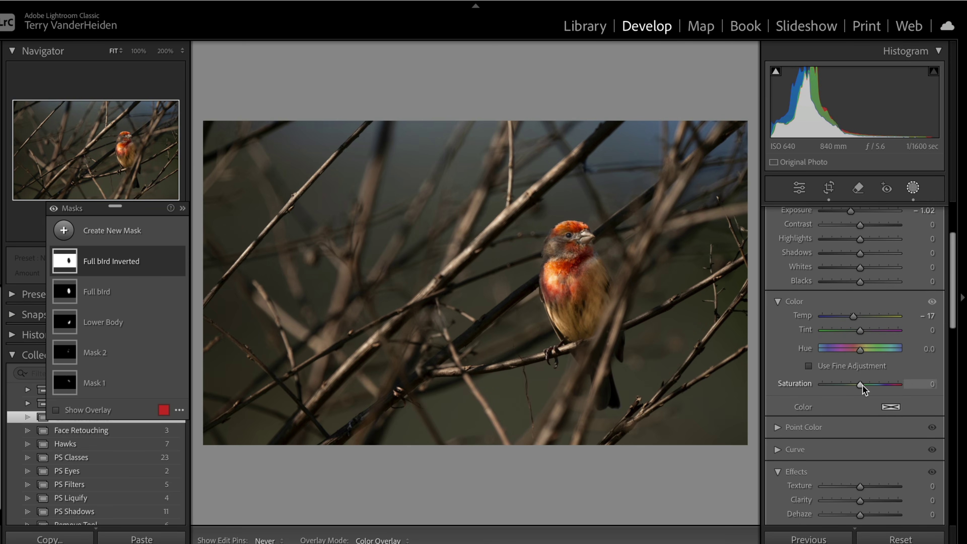
left_click_drag(861, 385, 853, 389)
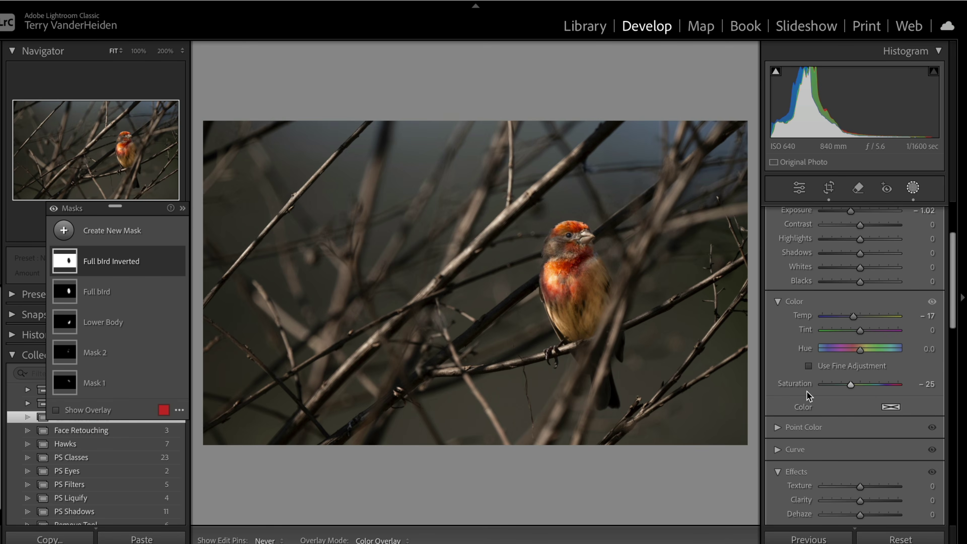
Step: Soften the background by setting the inverted mask's Texture to -43
scroll(812, 390, "down", 3)
scroll(812, 397, "down", 2)
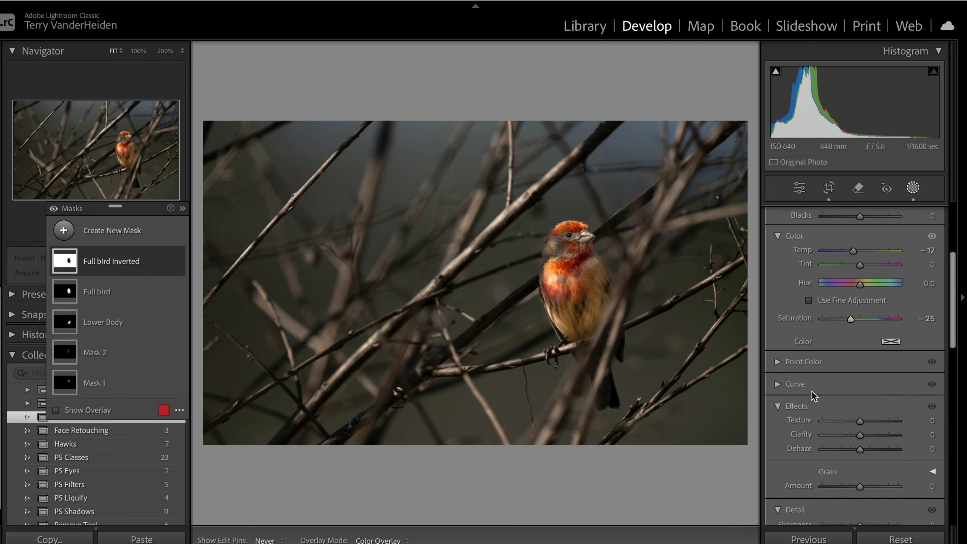
scroll(813, 397, "down", 6)
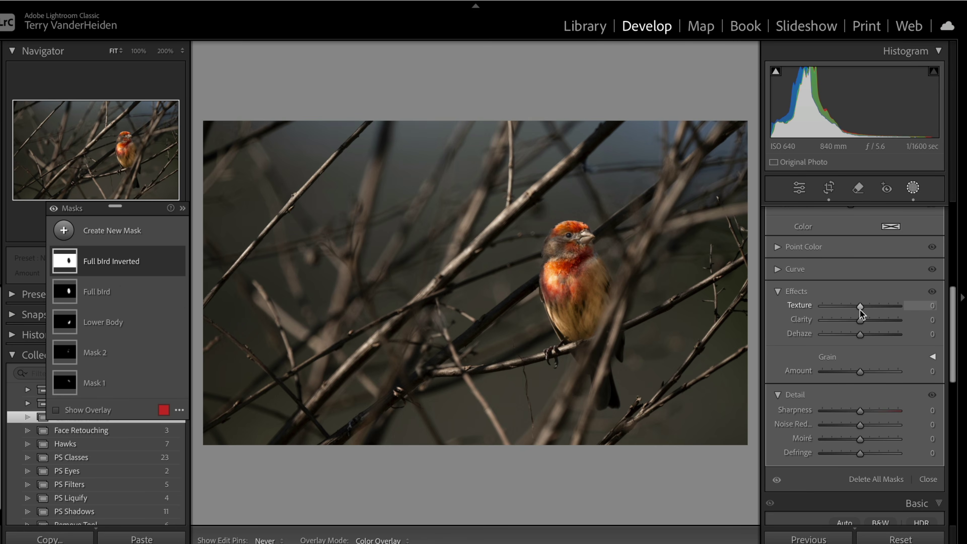
left_click_drag(860, 309, 844, 310)
left_click_drag(746, 310, 745, 311)
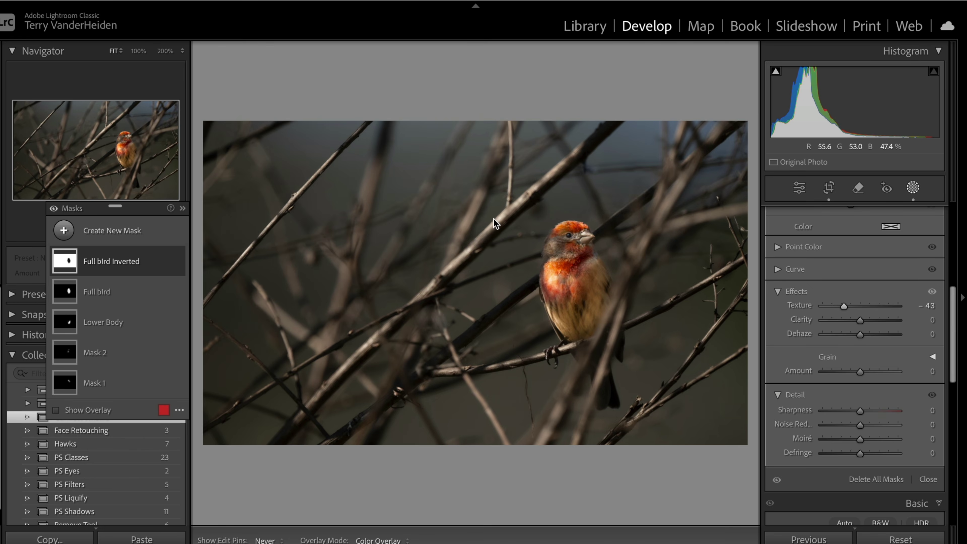
Step: Hide and reshow the "Full bIrd Inverted" mask to compare the background with and without it
mouse_move(151, 273)
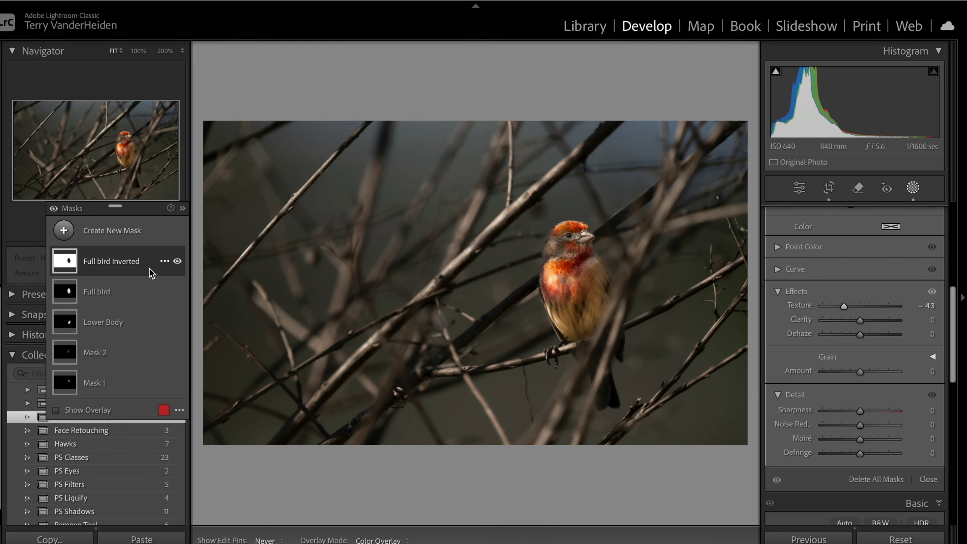
left_click(178, 262)
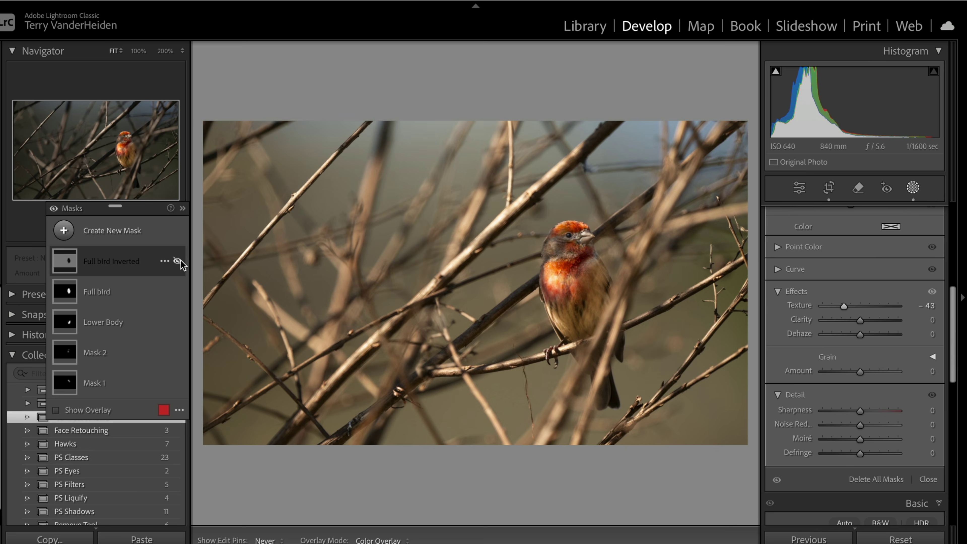
left_click(178, 262)
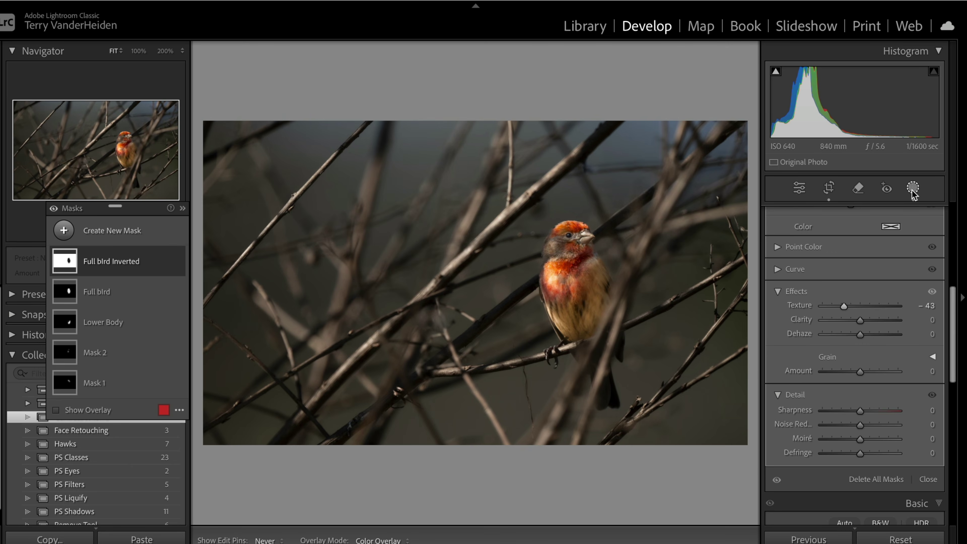
Step: Create a new brush mask and paint a straight, widening light beam from the photo's upper edge to the finch's chest
key("k")
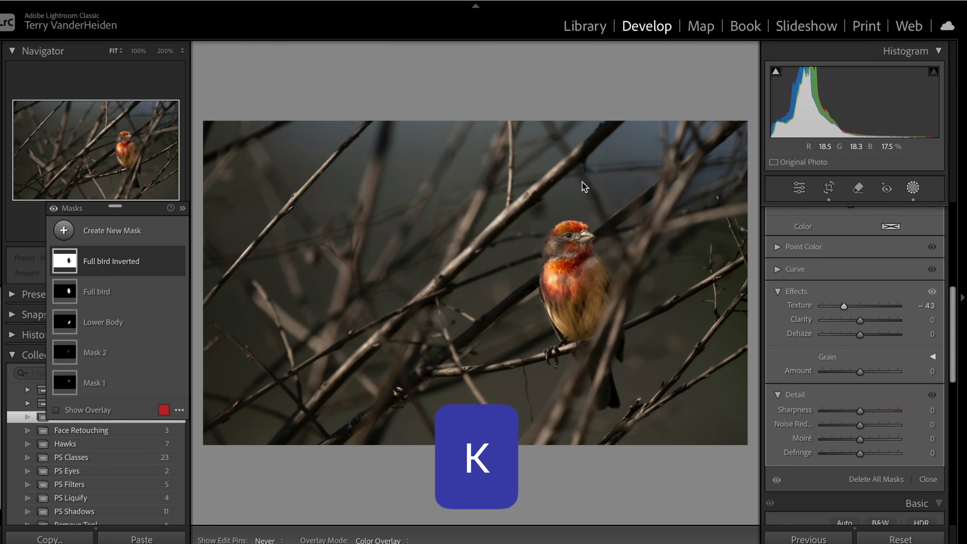
key("k")
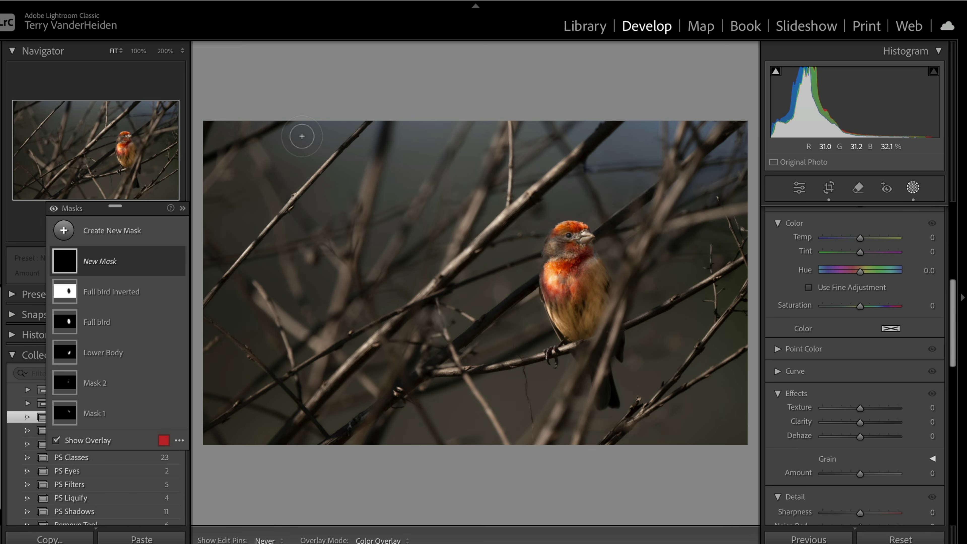
scroll(299, 131, "up", 1)
left_click(301, 126)
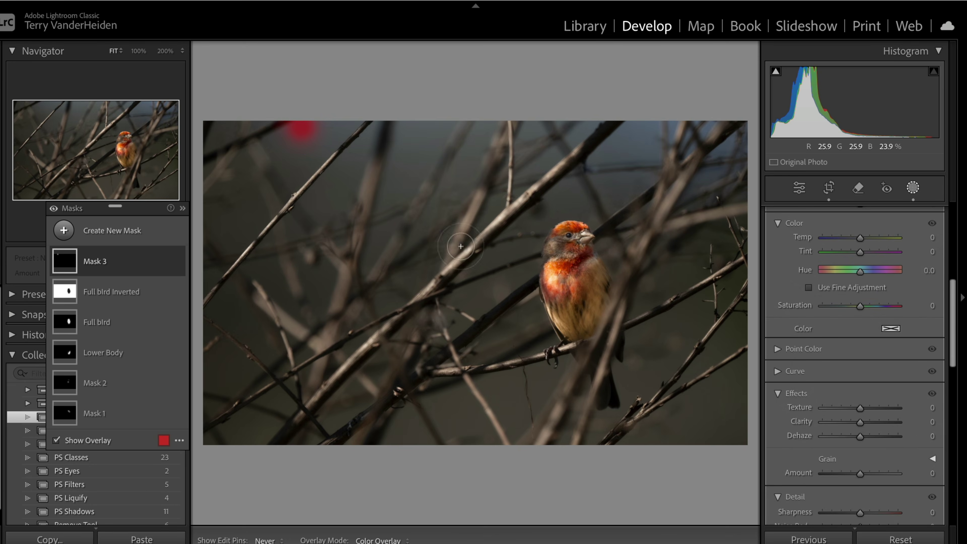
scroll(539, 262, "up", 5)
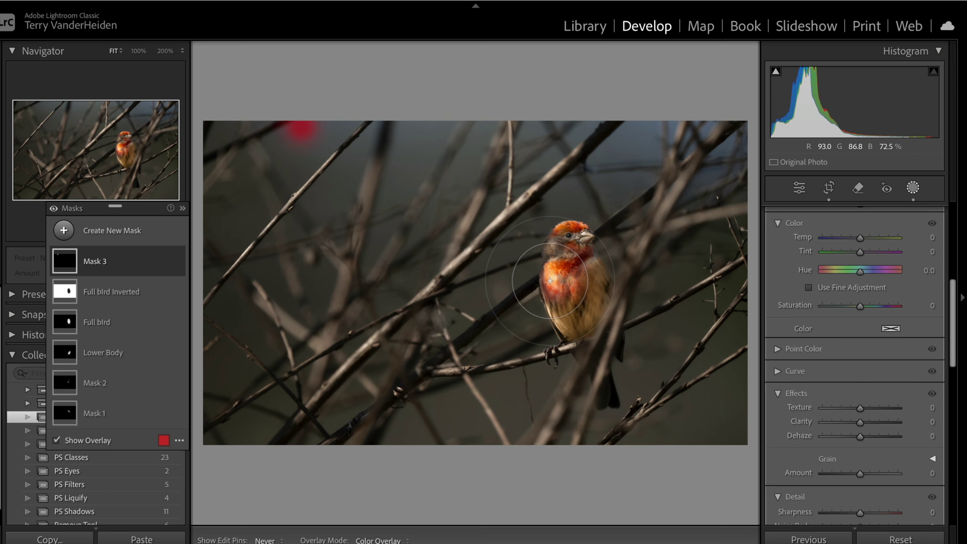
left_click(551, 281, "shift")
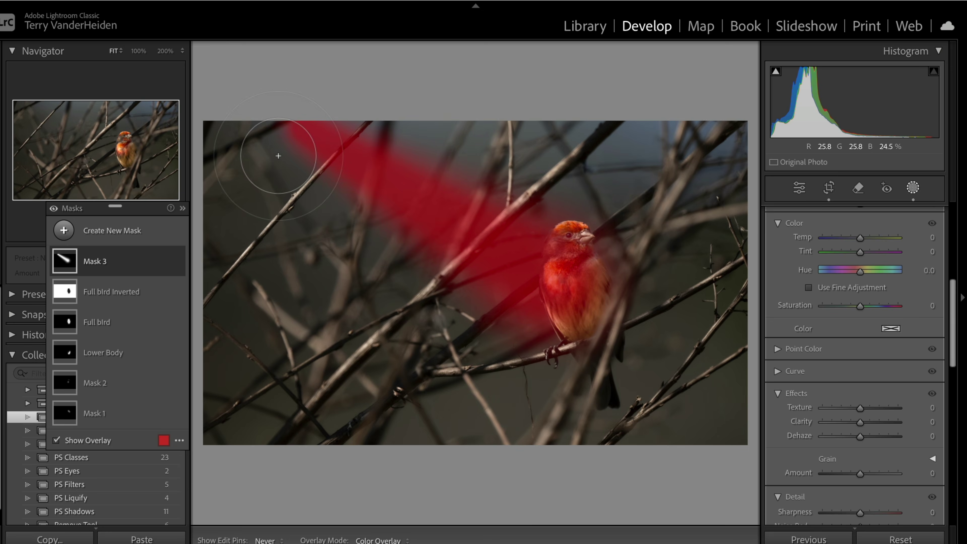
Step: Widen the painted light beam at its start near the photo's upper edge and at its end around the perch below the finch
scroll(273, 138, "down", 3)
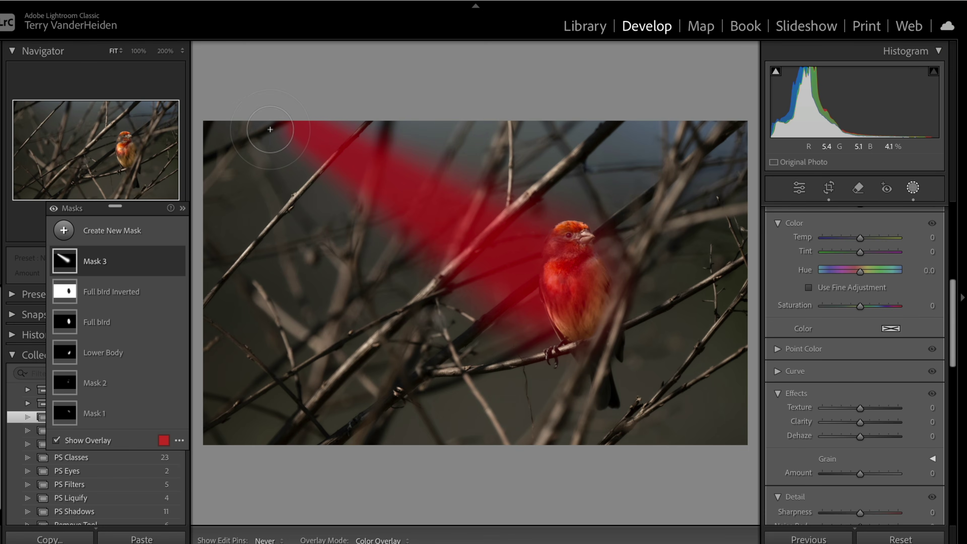
scroll(270, 131, "down", 3)
left_click(271, 130)
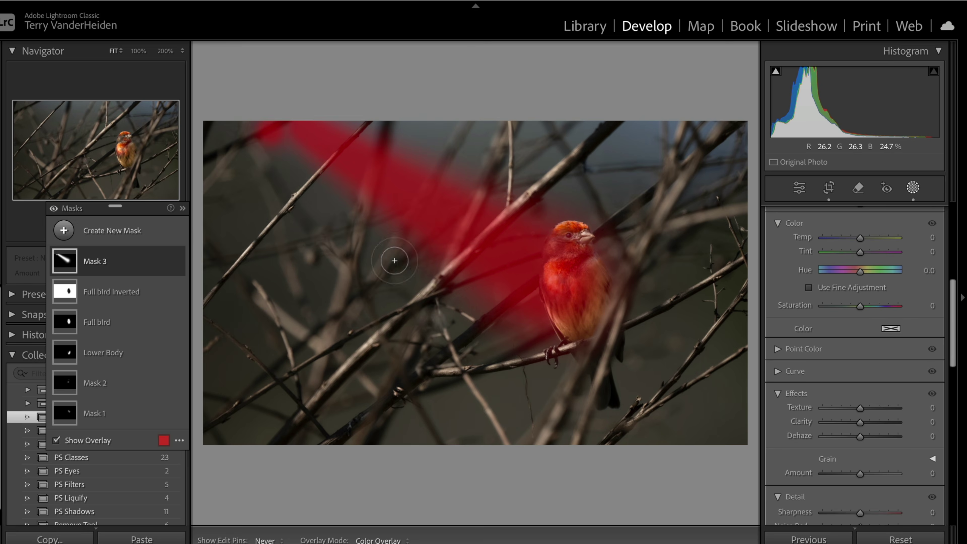
scroll(545, 343, "up", 5)
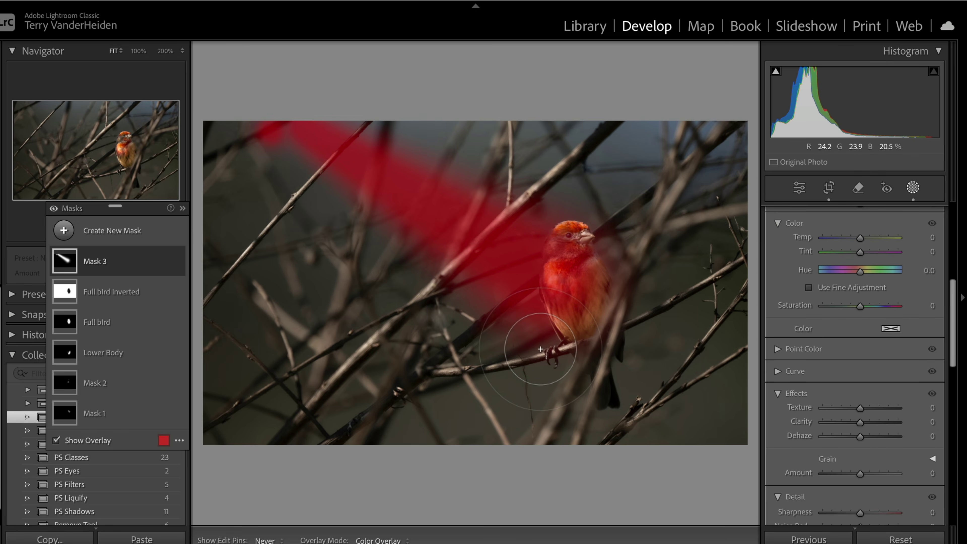
left_click(540, 349)
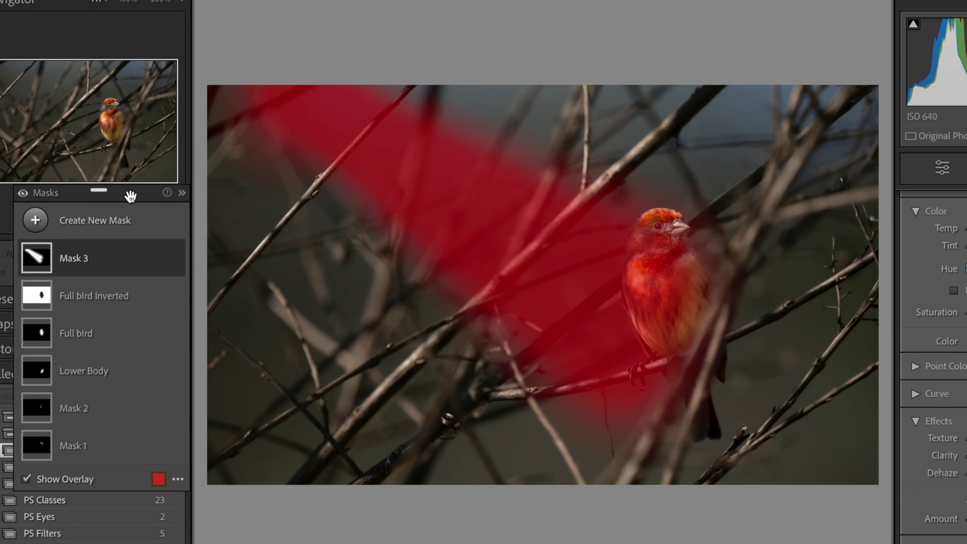
Step: Subtract the automatically selected subject from the light beam mask to exclude the finch
left_click_drag(140, 208, 160, 212)
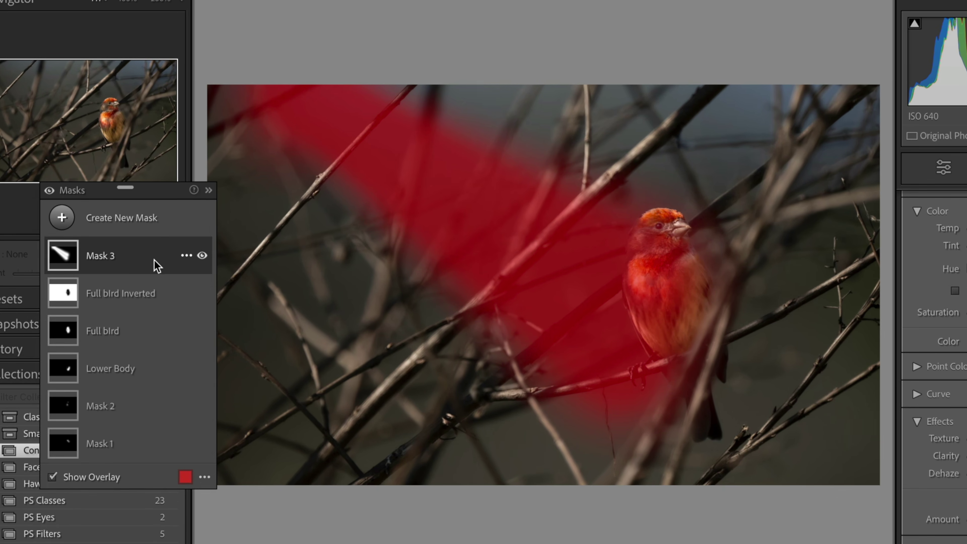
left_click(188, 255)
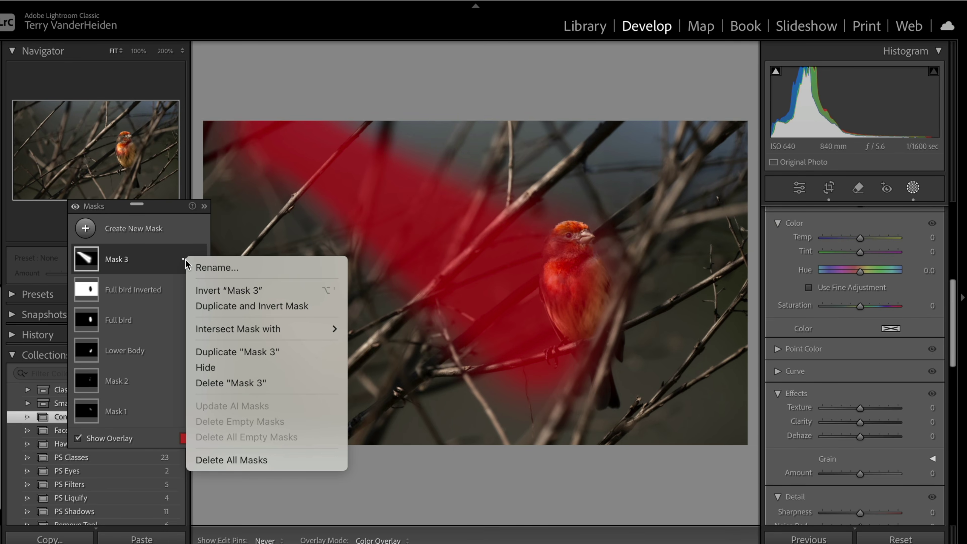
left_click(134, 265)
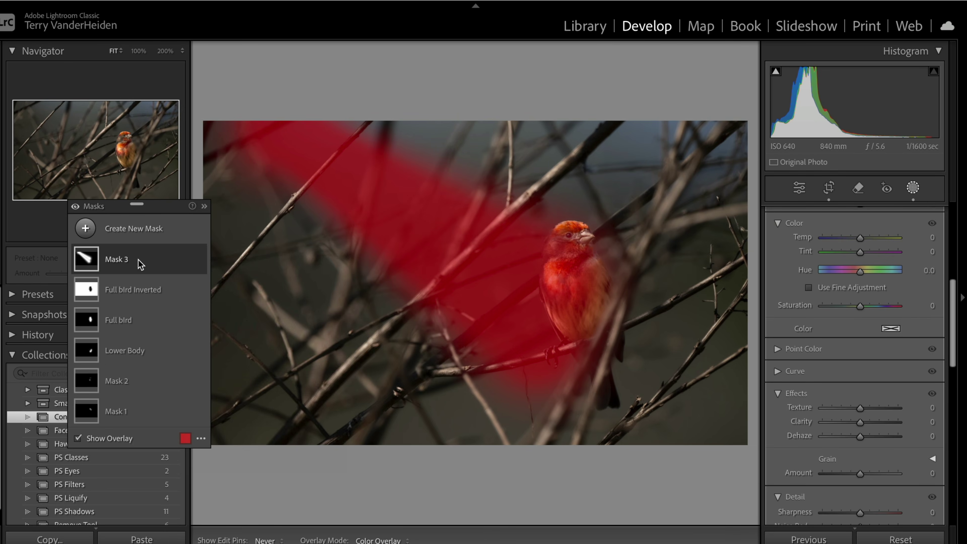
left_click(139, 264)
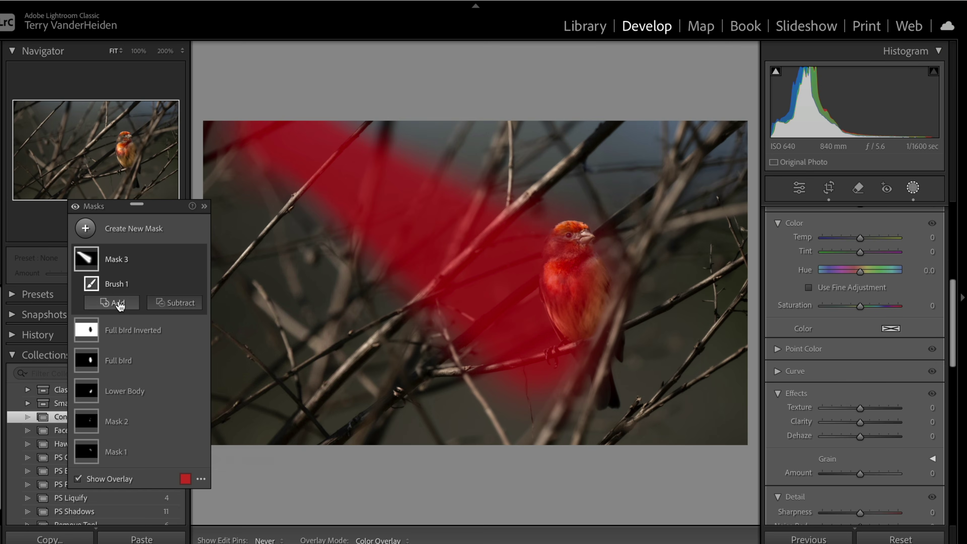
left_click(181, 305)
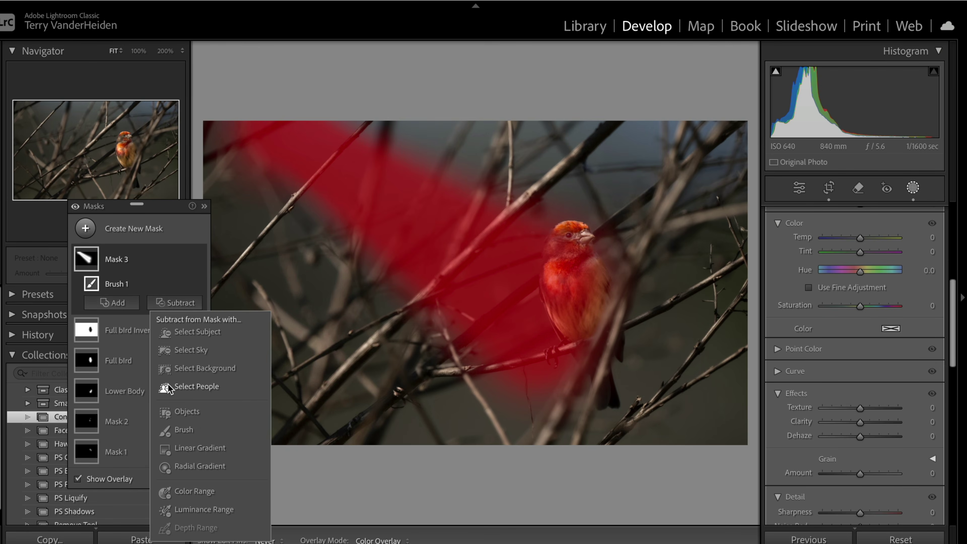
left_click(166, 333)
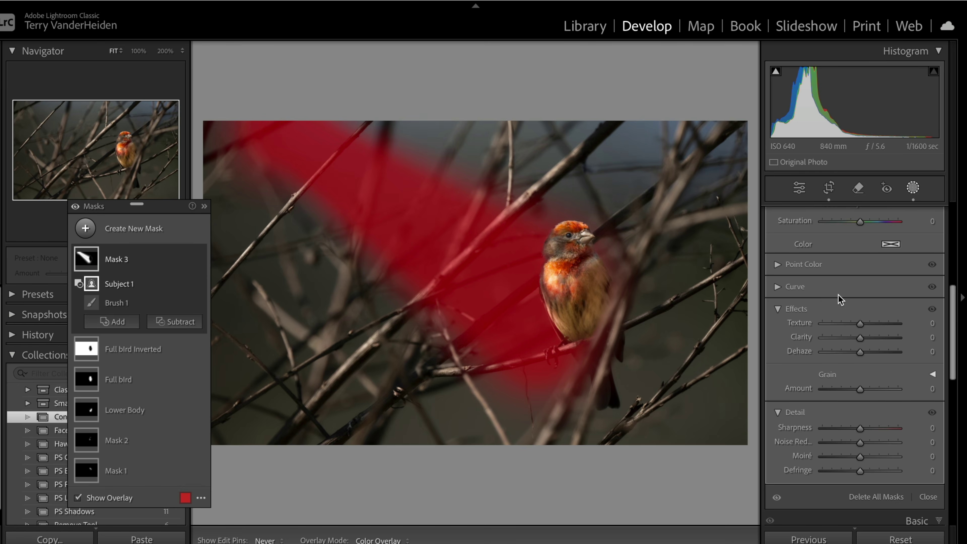
Step: Brighten and warm the light beam mask by setting its Exposure to 0.69 and Temp to 10
scroll(840, 299, "up", 5)
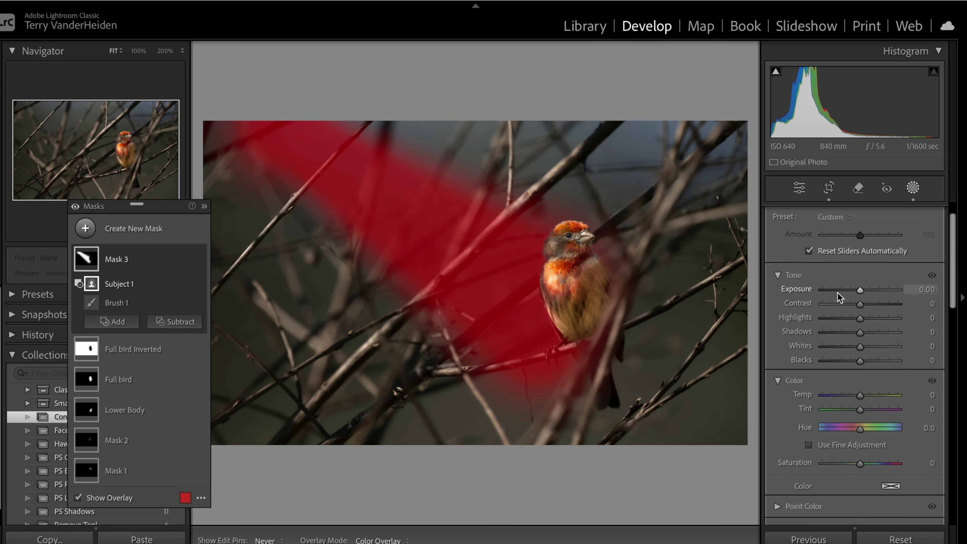
scroll(837, 293, "up", 2)
left_click_drag(861, 322, 868, 323)
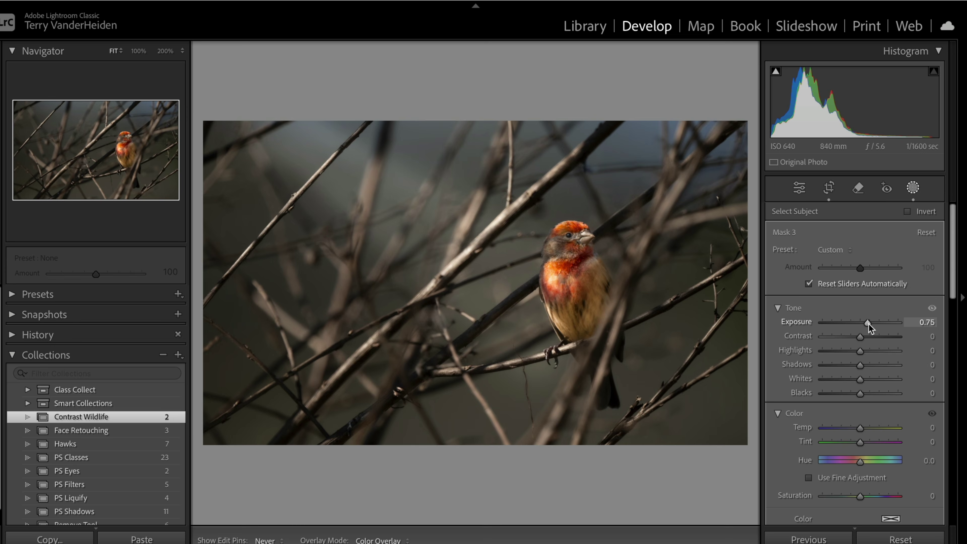
left_click_drag(868, 324, 869, 323)
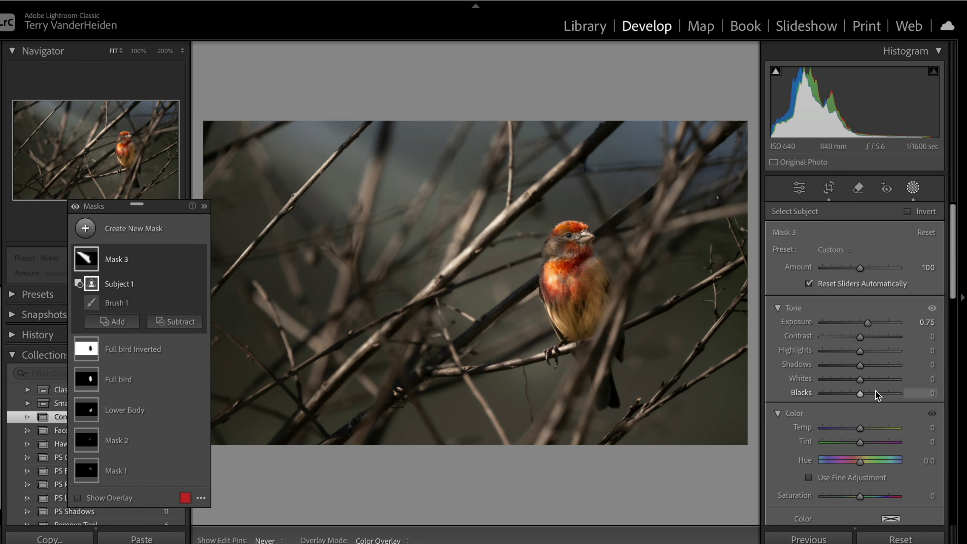
scroll(872, 393, "down", 2)
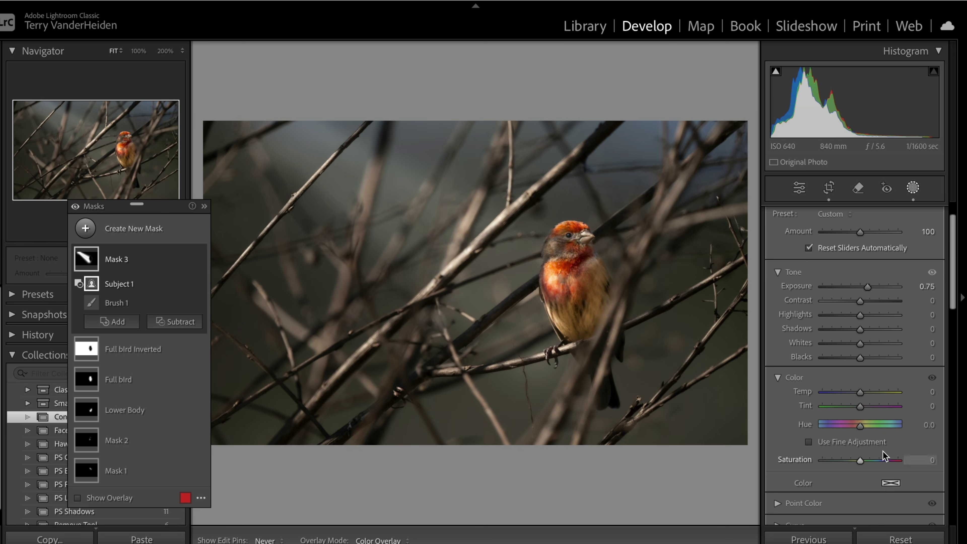
left_click_drag(861, 397, 865, 395)
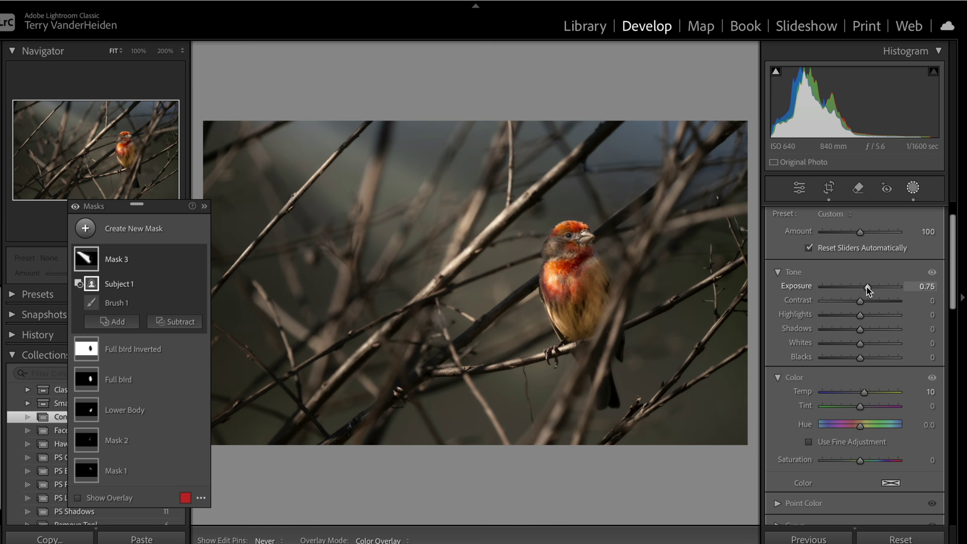
mouse_move(869, 289)
left_mouse_down()
mouse_move(881, 289)
mouse_move(869, 290)
left_mouse_up()
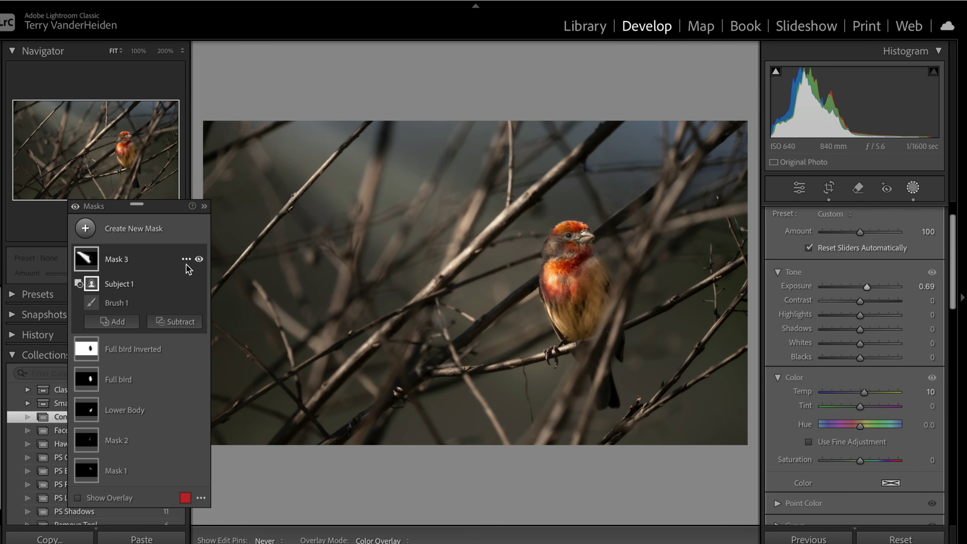
Step: Subtract from the light beam mask with a size 3.0 brush, painting along the branches that cross the beam
left_click(177, 323)
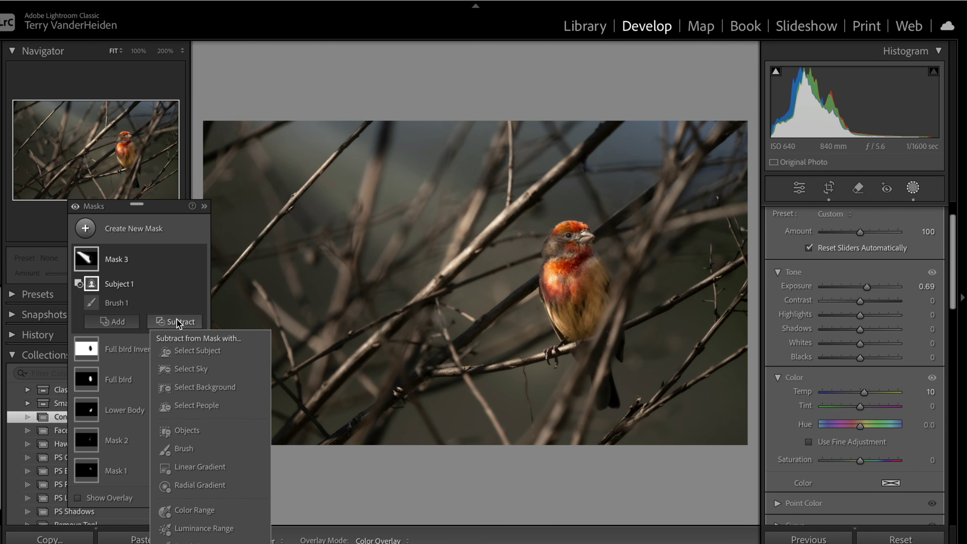
left_click(167, 450)
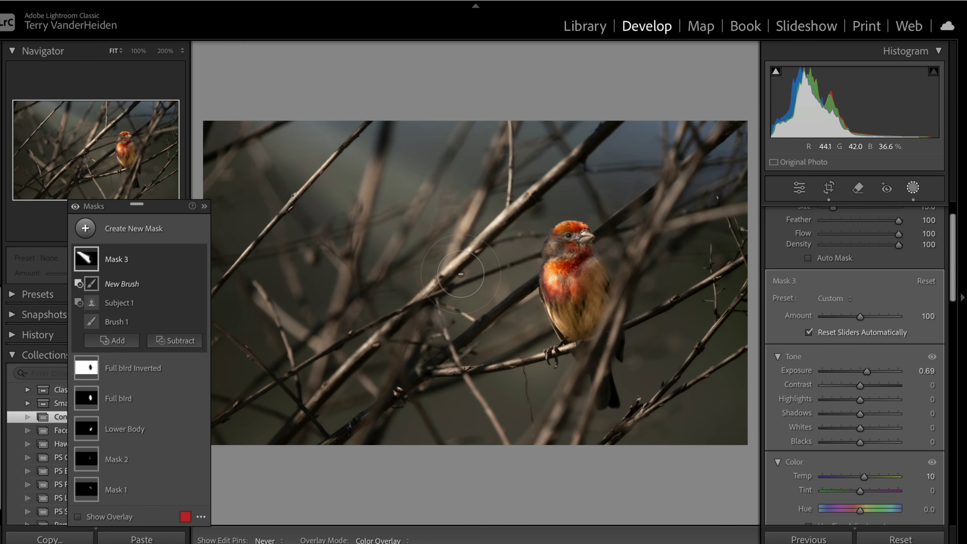
scroll(461, 273, "down", 3)
scroll(516, 211, "down", 2)
left_click_drag(520, 209, 441, 284)
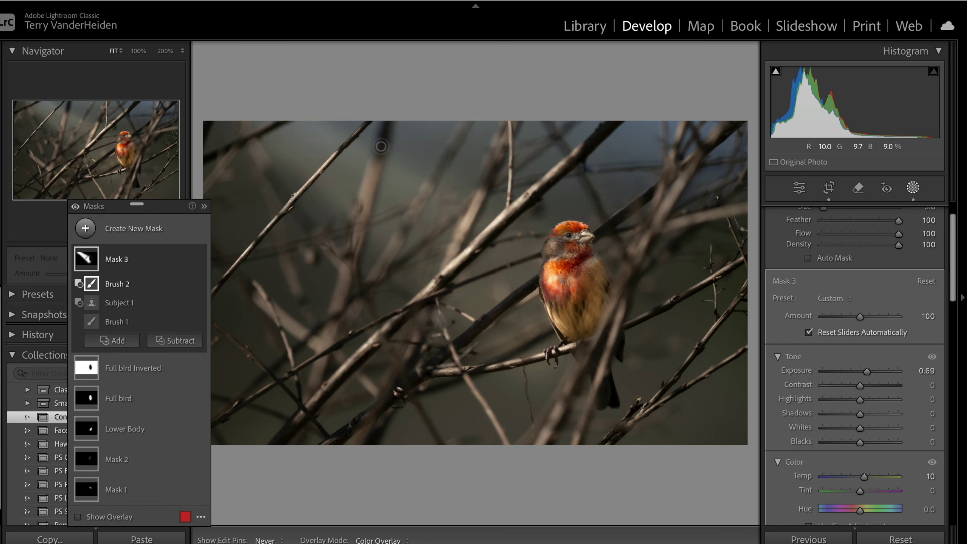
left_click_drag(381, 143, 347, 267)
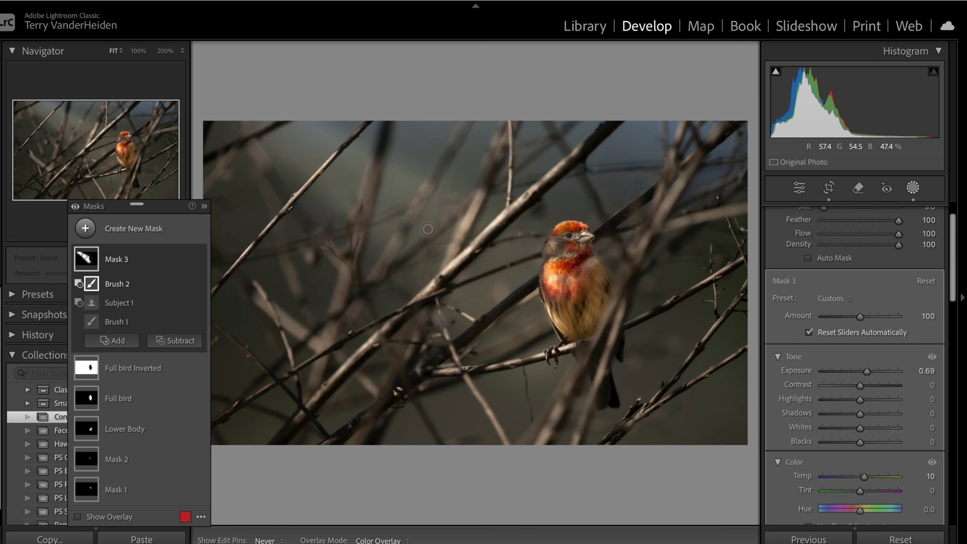
left_click(190, 237)
left_click(188, 235)
Step: Create a new brush mask with the TV-001 Iris Highlight preset and paint along the lower part of the finch's eye
left_click(138, 51)
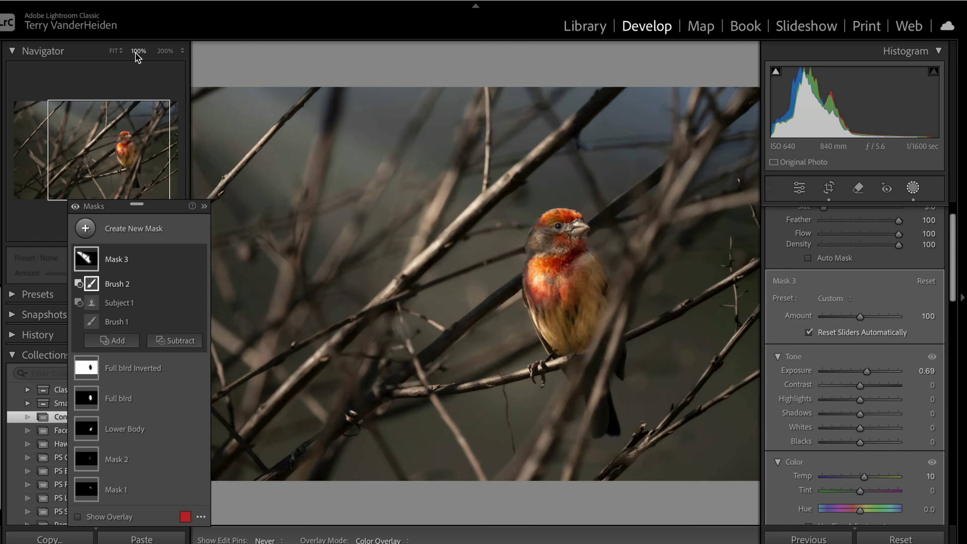
left_click(165, 52)
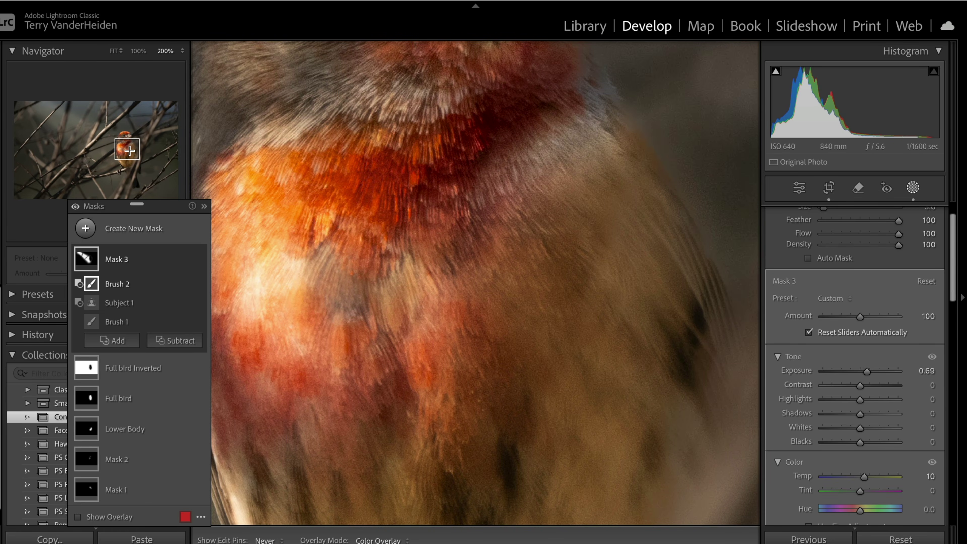
left_click_drag(130, 151, 124, 138)
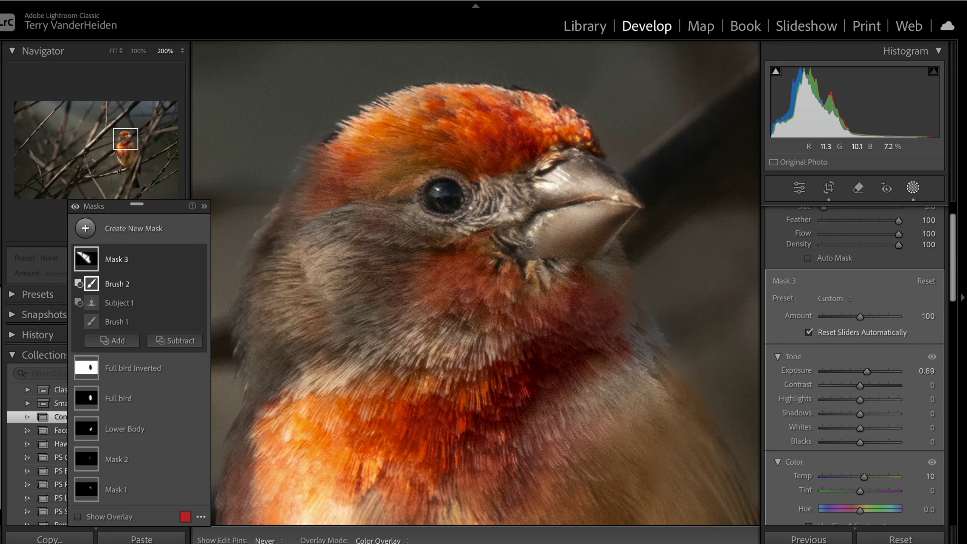
key("k")
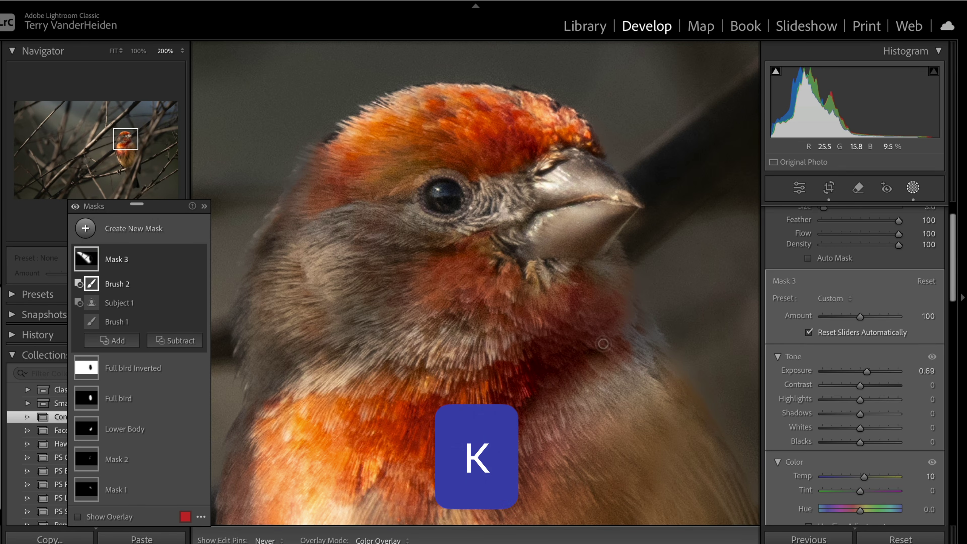
key("k")
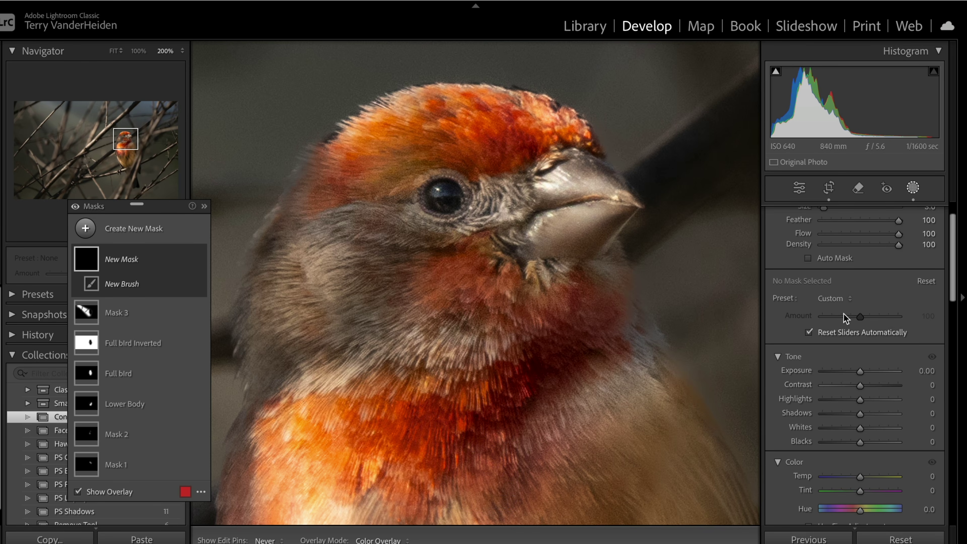
left_click(834, 298)
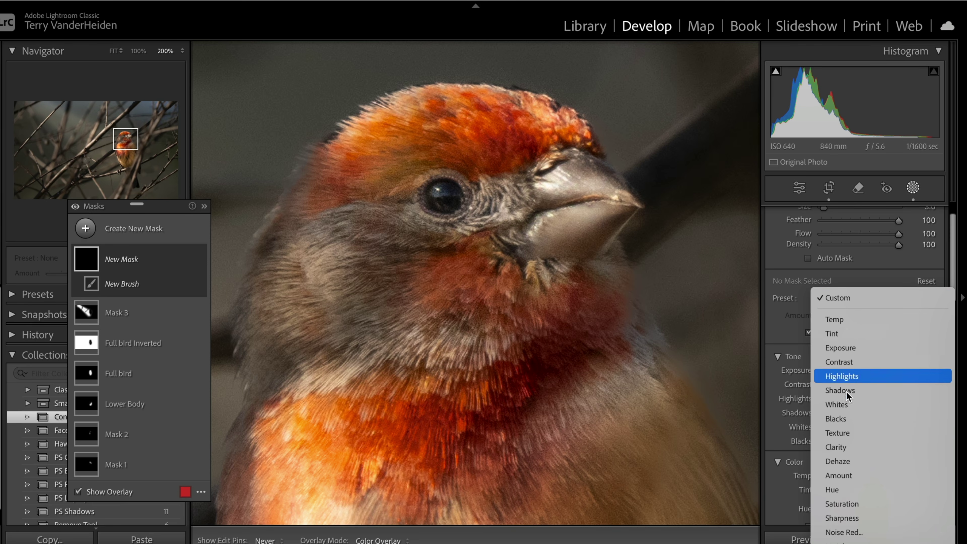
scroll(846, 392, "down", 5)
scroll(853, 385, "down", 5)
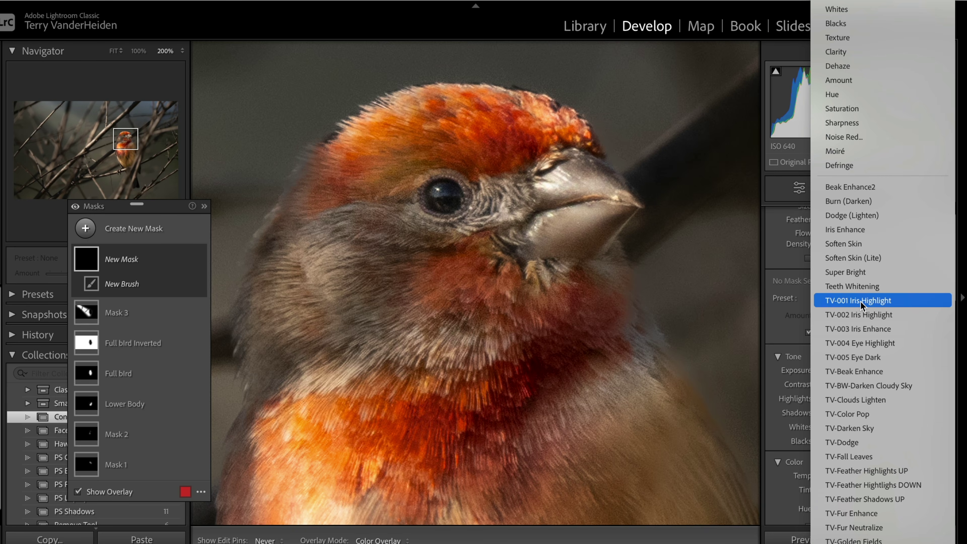
left_click(861, 300)
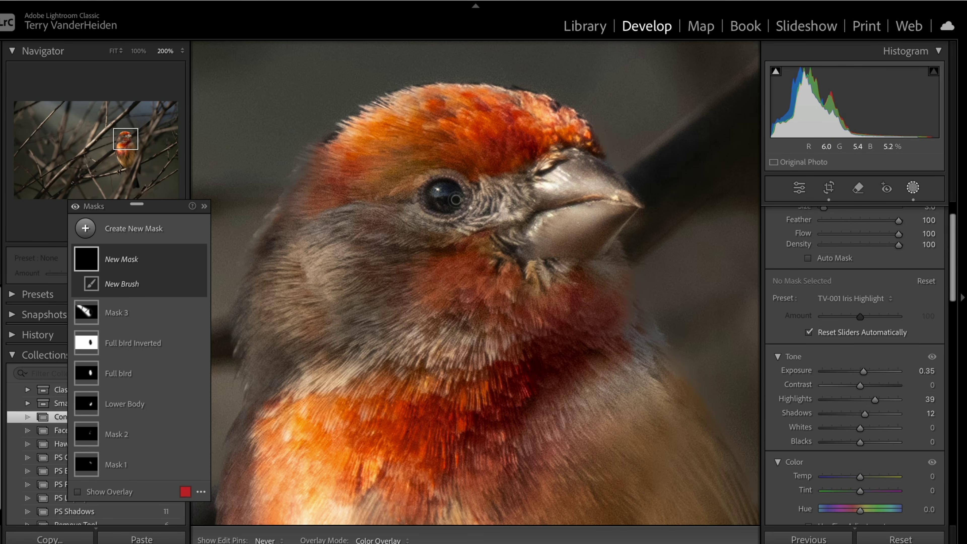
key("shift+w")
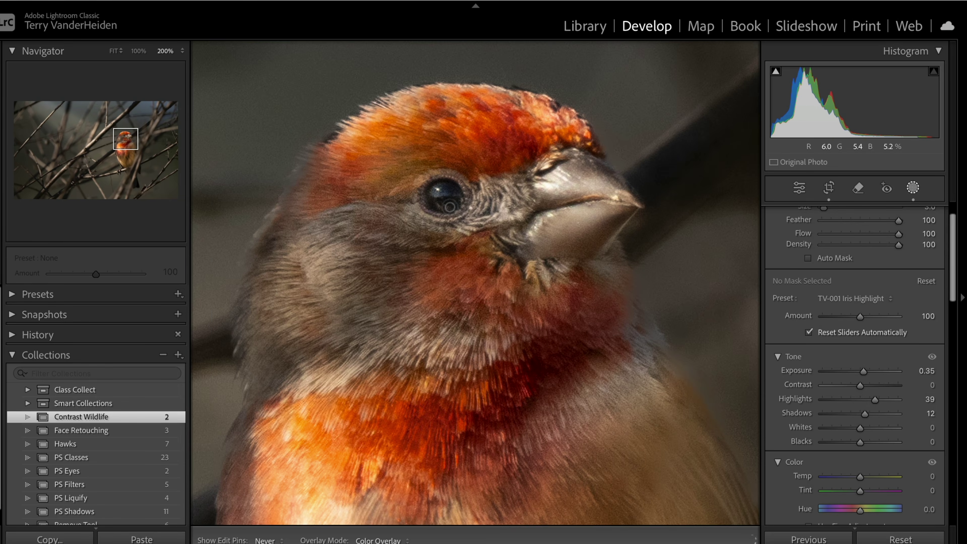
Step: Add another brush mask with the TV-002 Iris Highlight preset and paint it over the lower iris of the finch's eye
key("k")
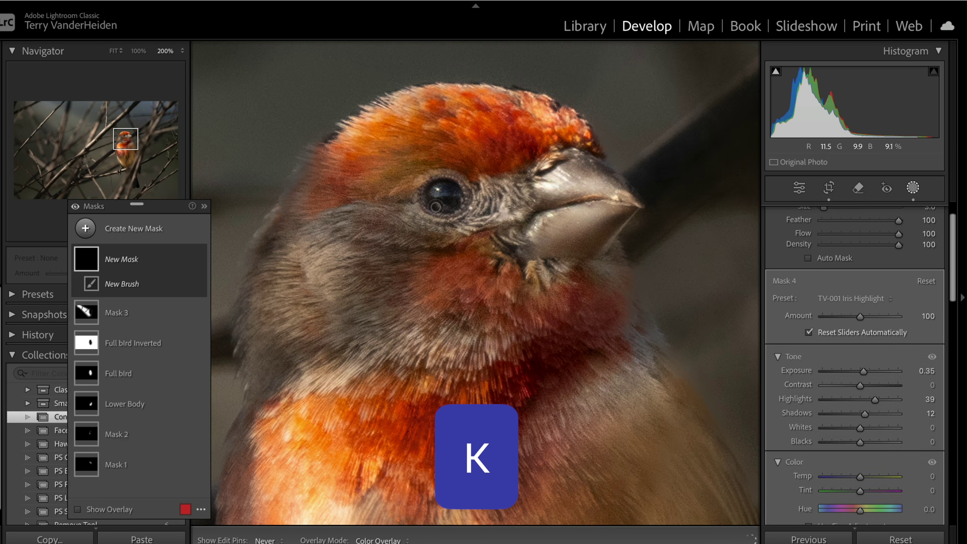
key("k")
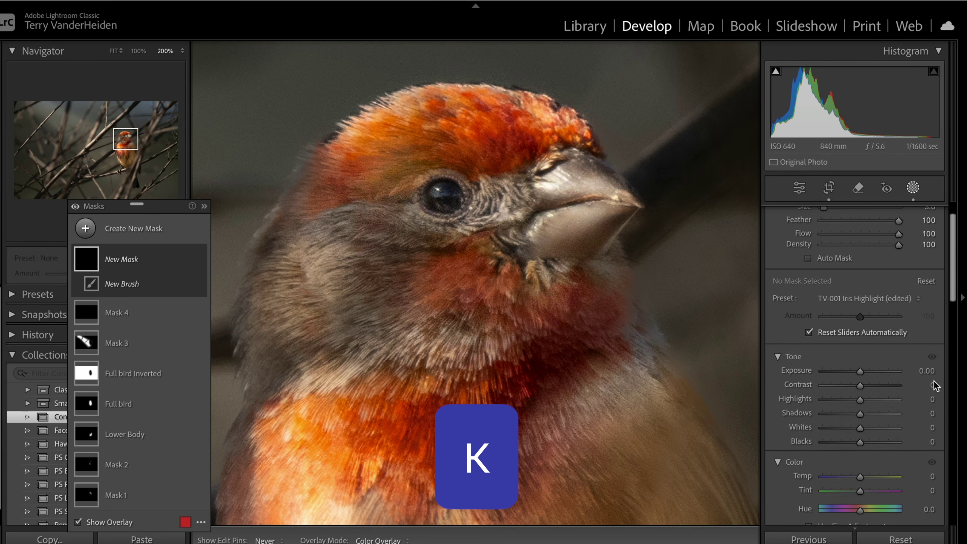
left_click(848, 301)
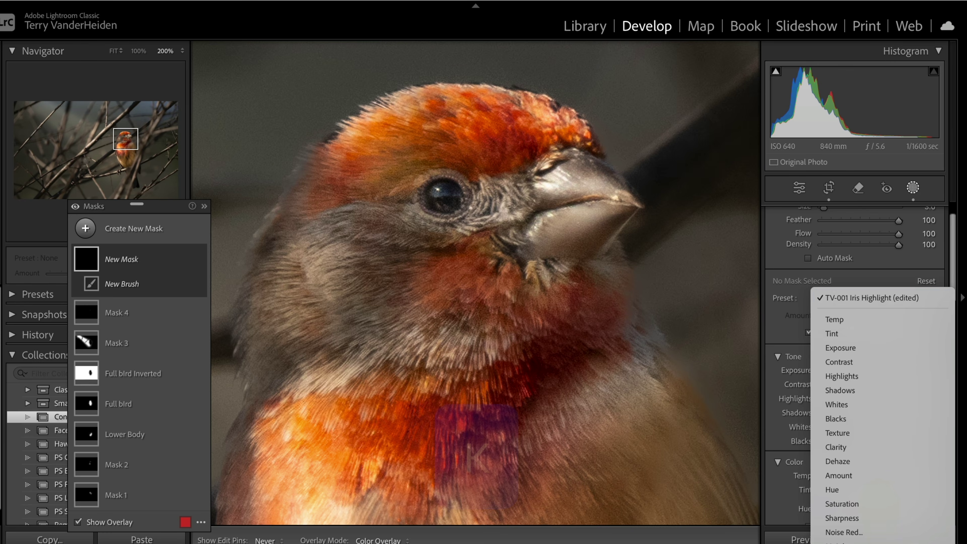
scroll(882, 436, "down", 3)
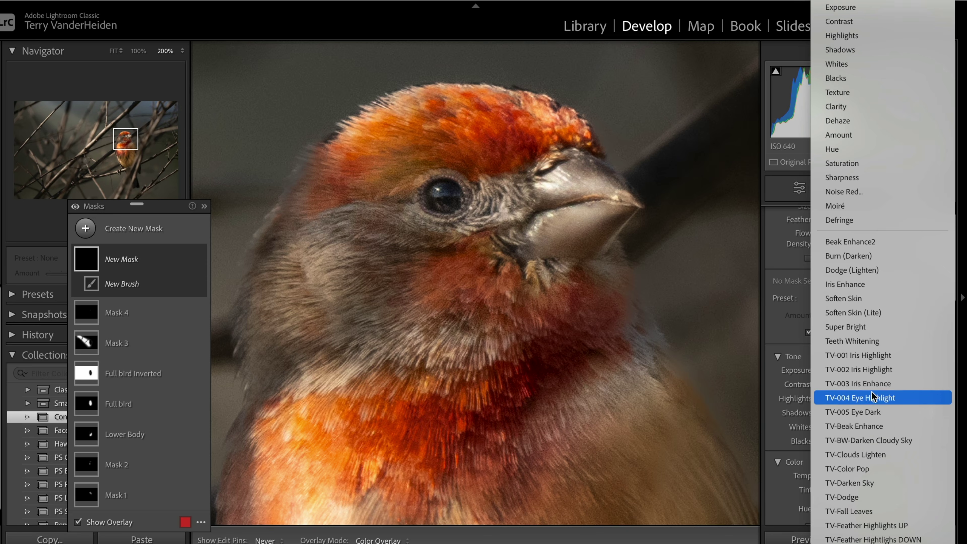
left_click(862, 370)
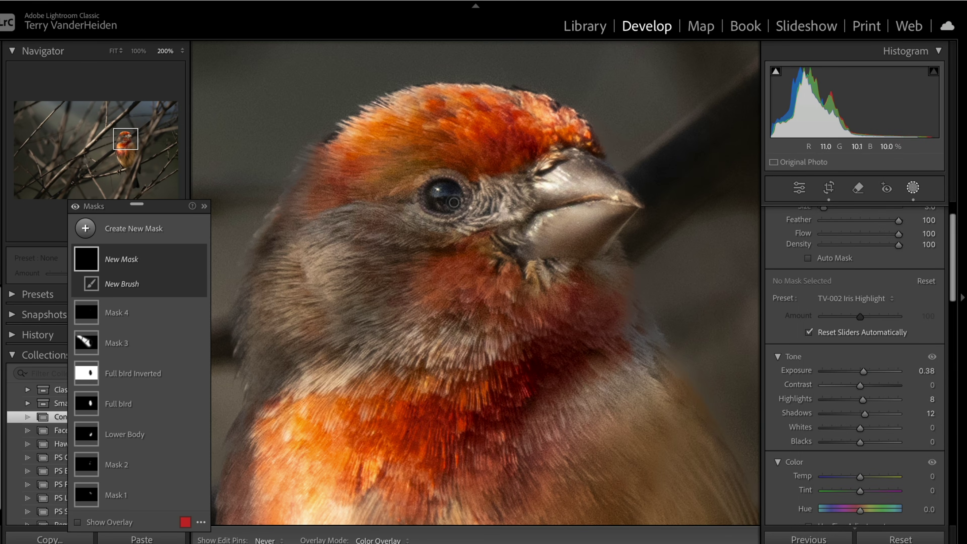
left_click_drag(453, 198, 445, 208)
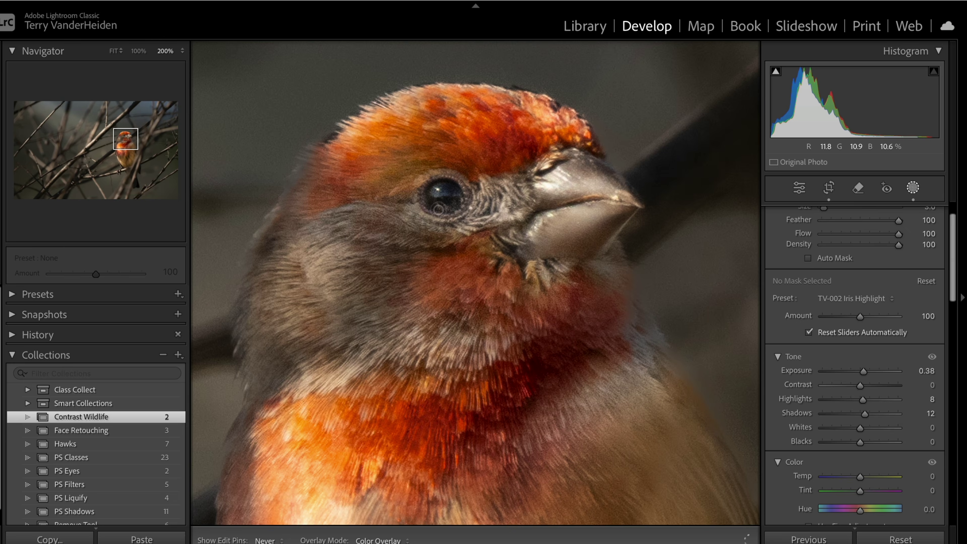
Step: Create a new brush mask with the TV-003 Iris Enhance preset and paint it over the iris of the finch's eye
key("k")
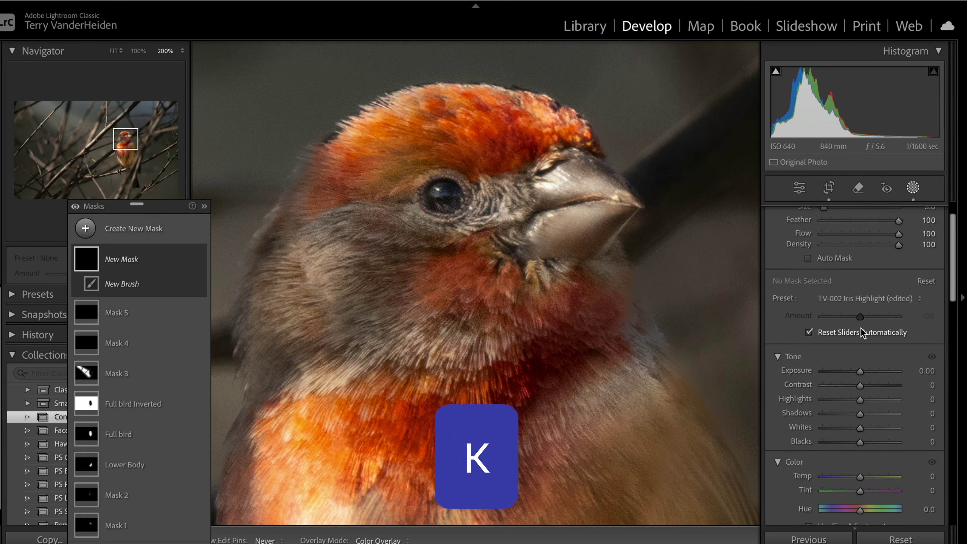
left_click(847, 300)
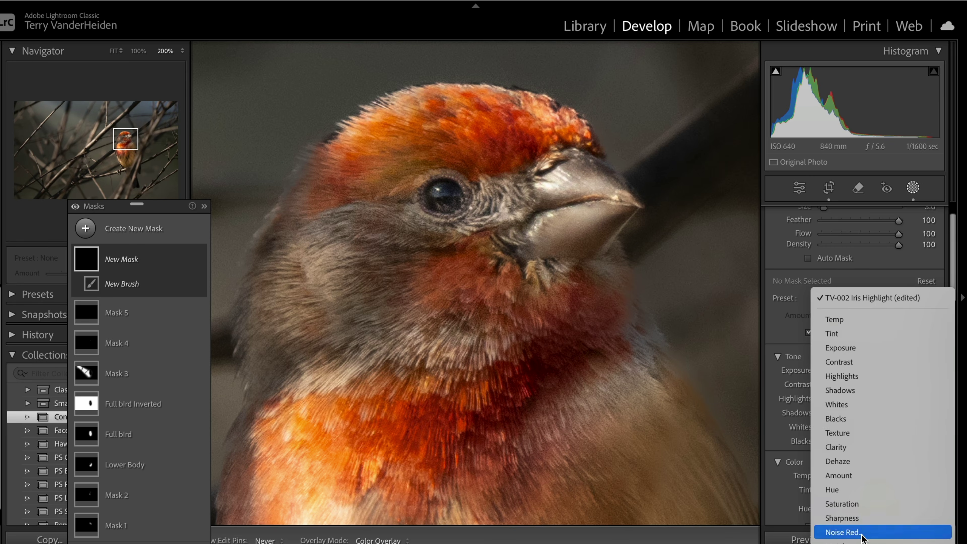
scroll(857, 455, "down", 5)
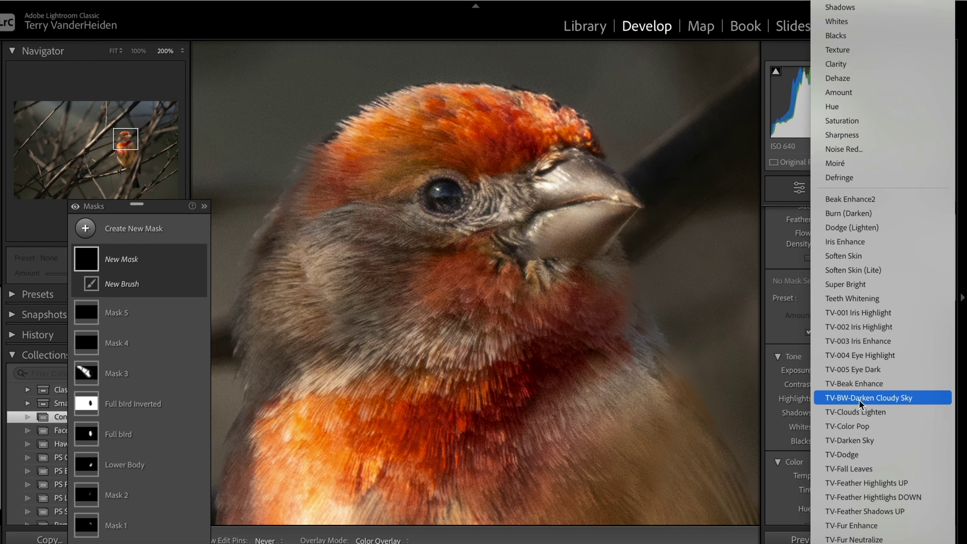
left_click(845, 341)
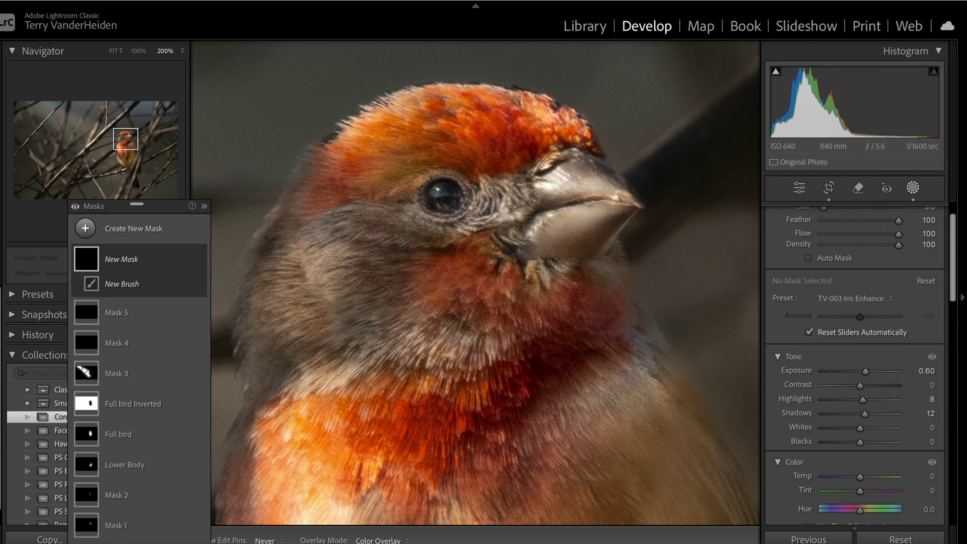
left_click_drag(459, 196, 457, 205)
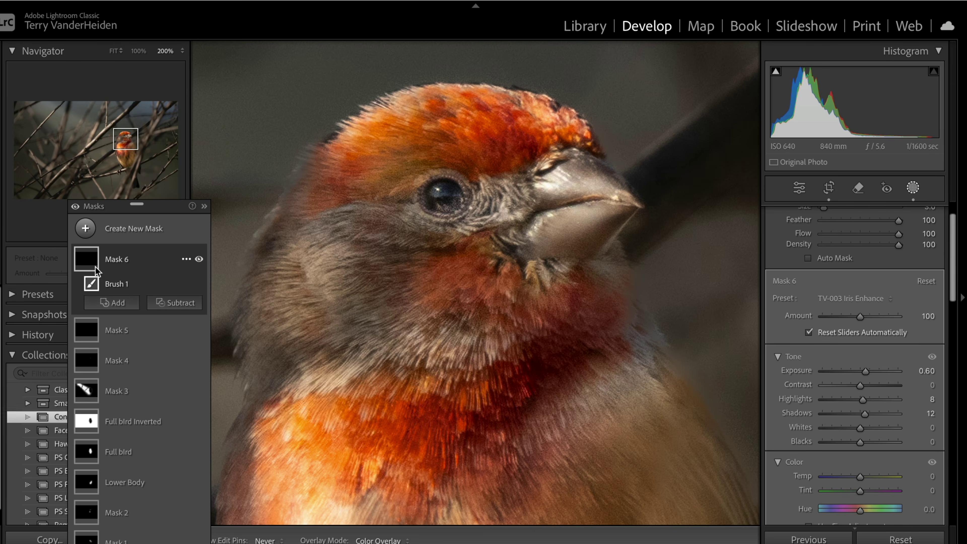
Step: Create another brush mask with the TV-004 Eye Highlight preset and dab it on the catchlight in the finch's eye
key("k")
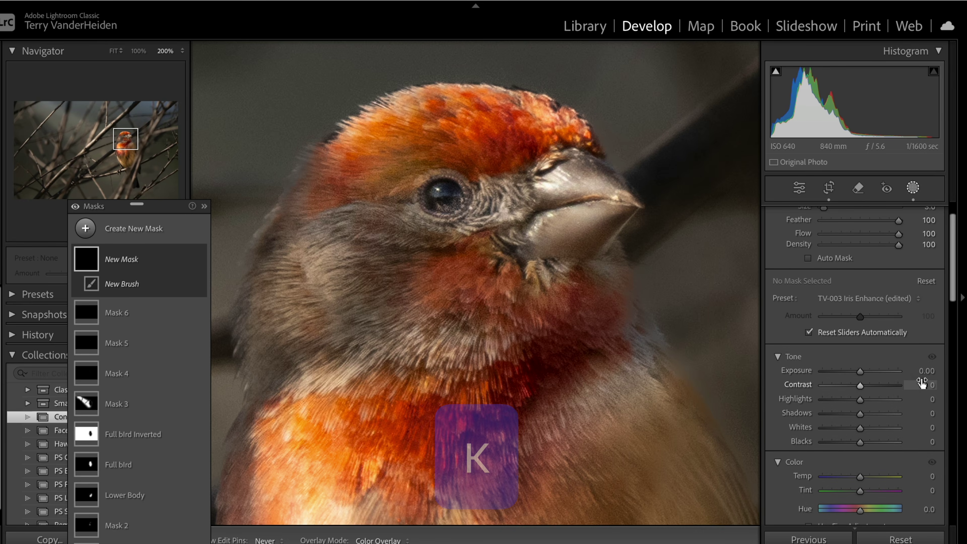
left_click(842, 301)
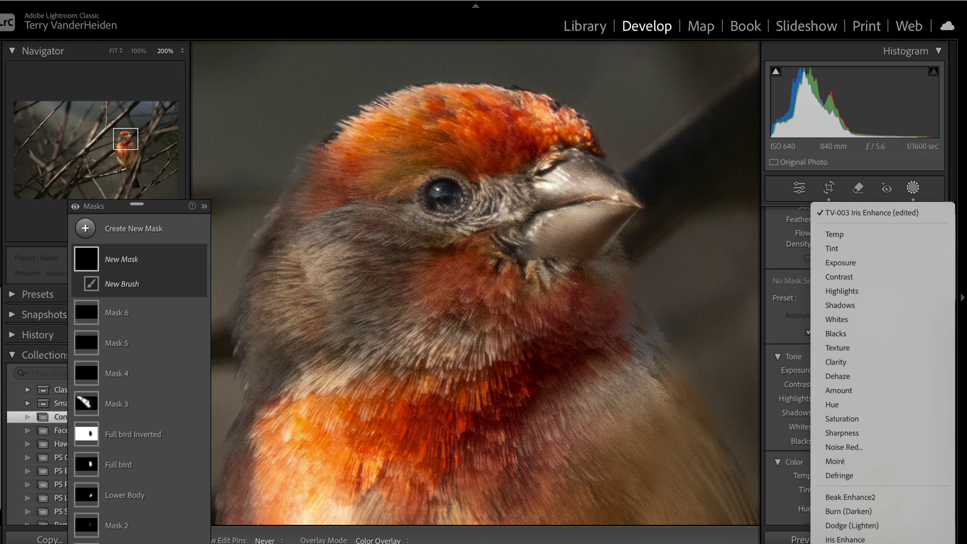
scroll(857, 495, "down", 5)
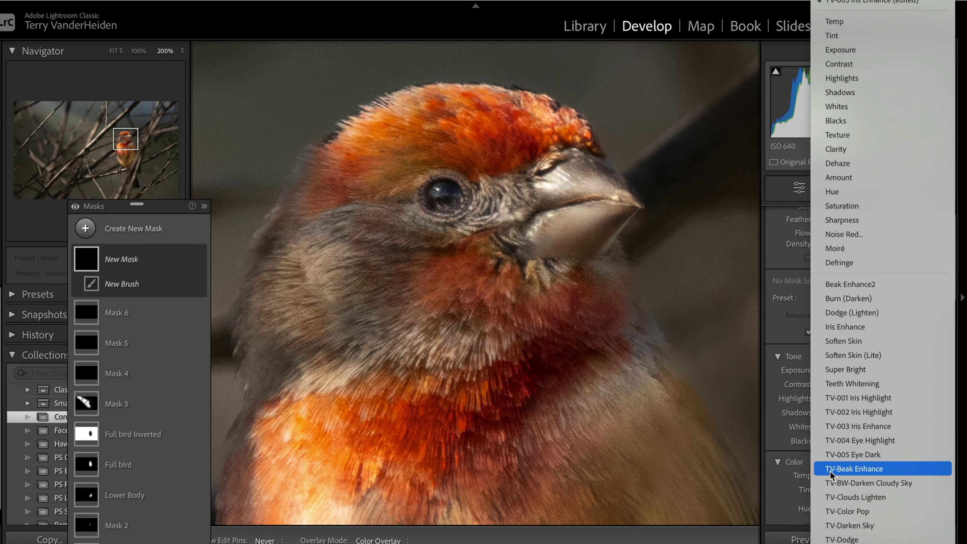
left_click(839, 442)
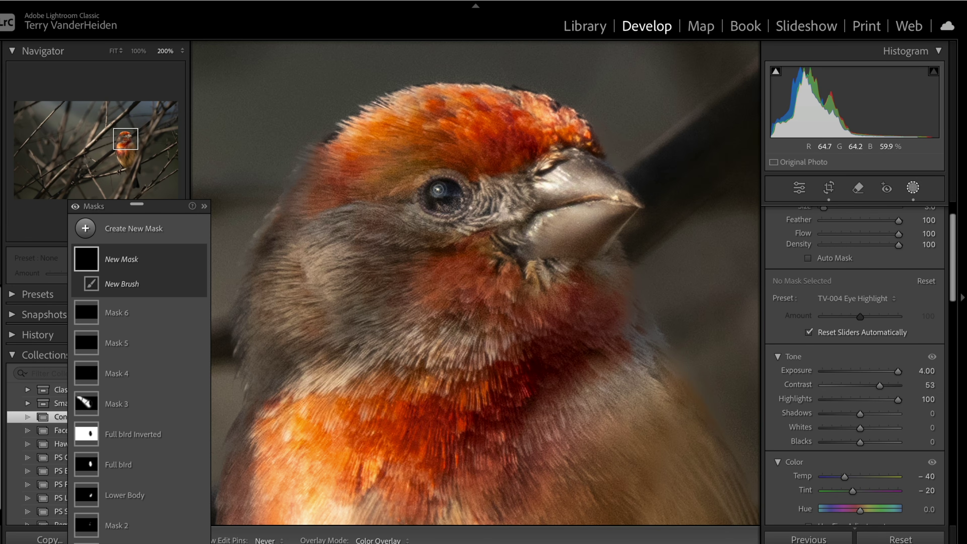
left_click(439, 190)
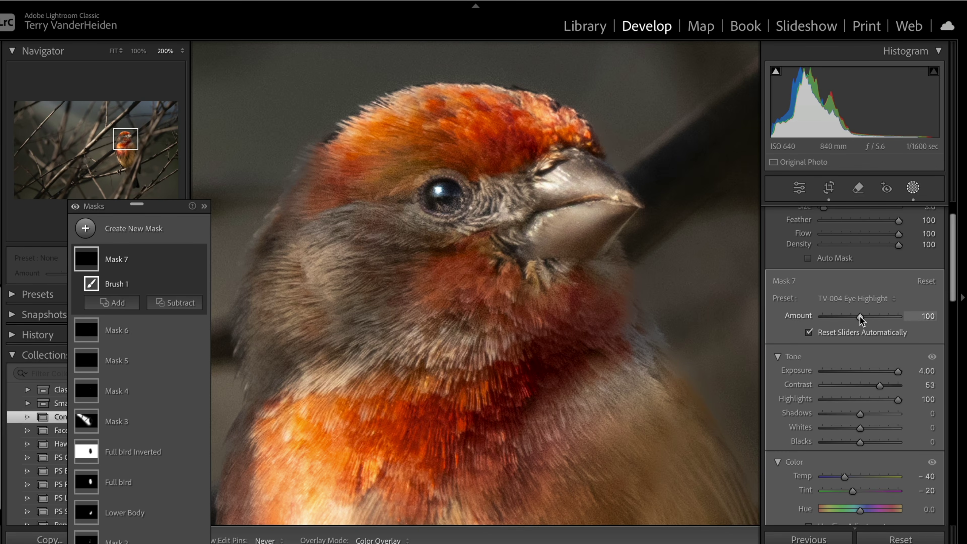
Step: Reduce the eye highlight mask's Amount to 69, judging the effect with the whole photo fitted in view
left_click_drag(860, 316, 857, 316)
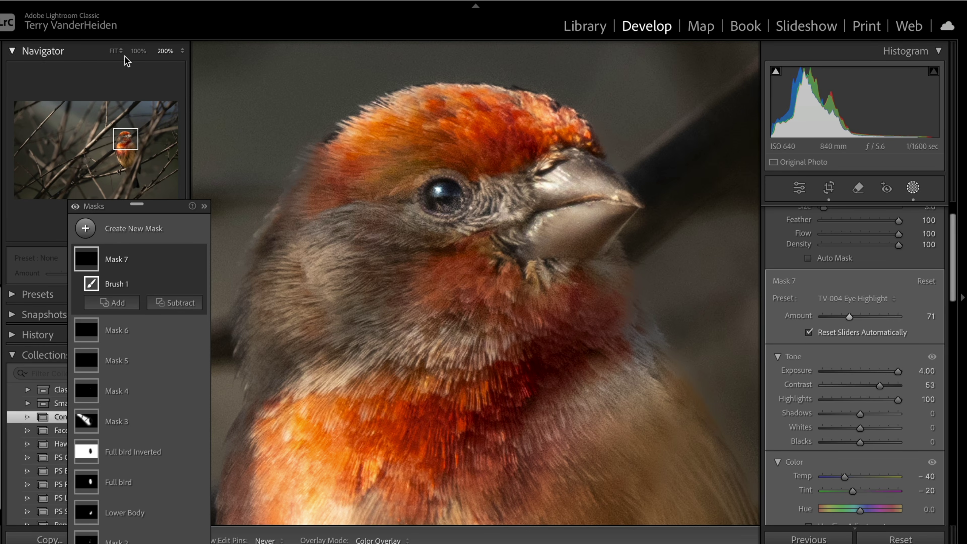
left_click(118, 51)
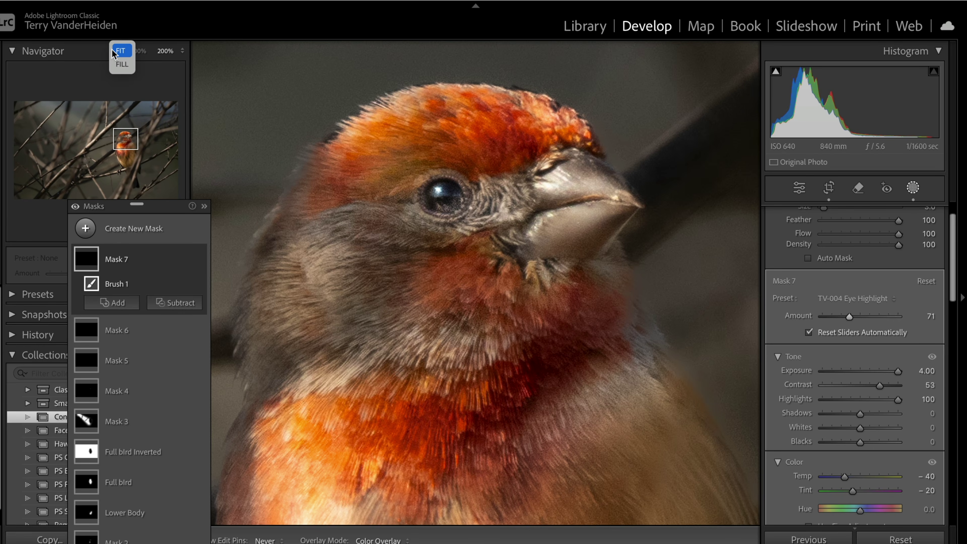
left_click(115, 52)
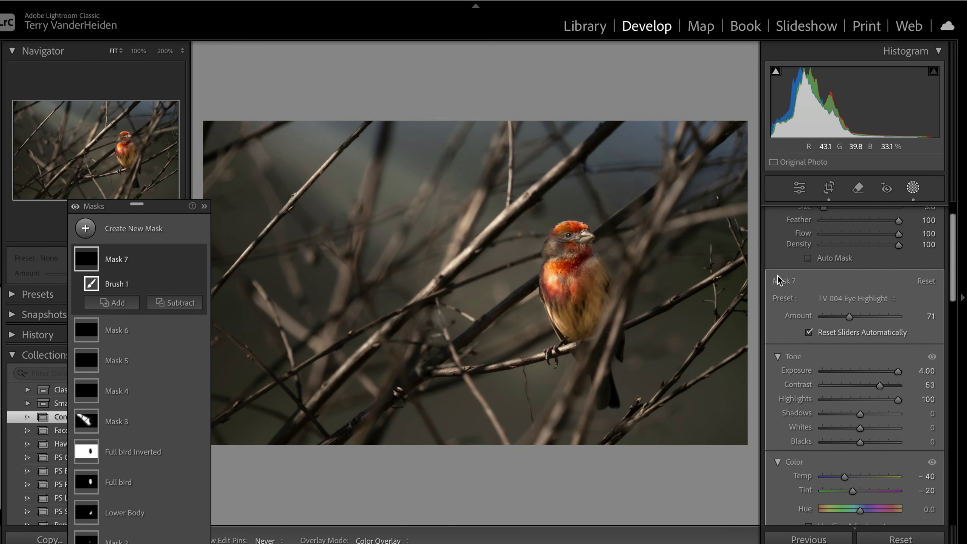
left_click_drag(851, 313, 848, 315)
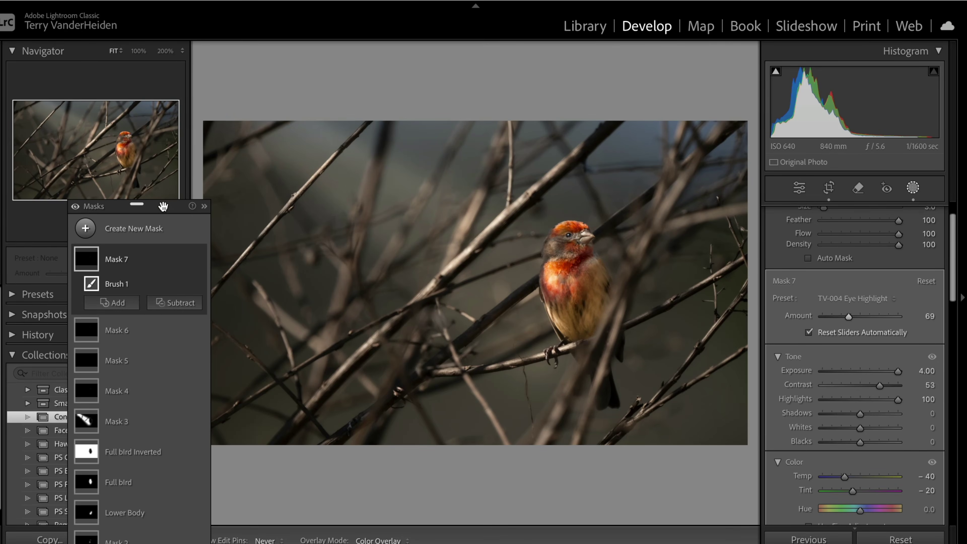
Step: Reposition the floating Masks panel so that its complete list of masks fits on screen beside the photo
left_click_drag(163, 208, 201, 90)
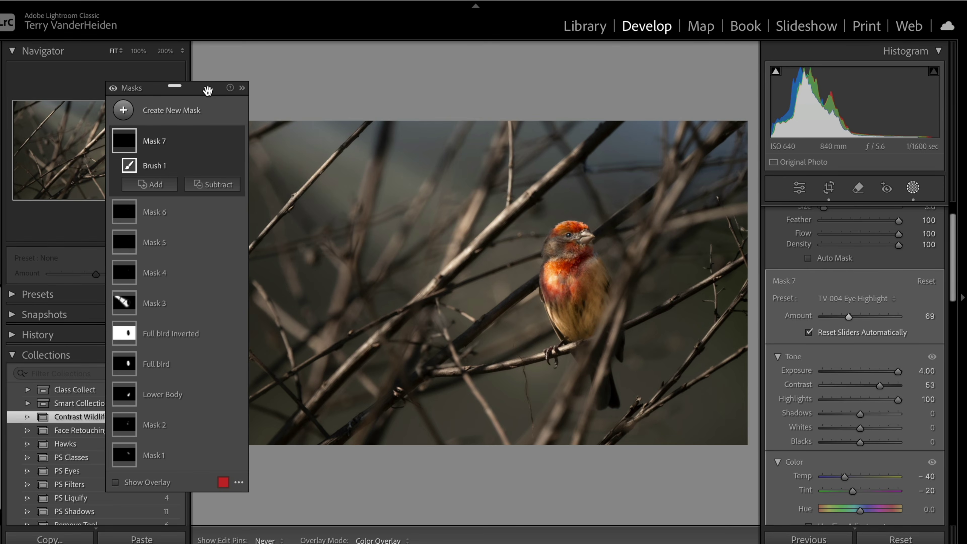
left_click_drag(208, 92, 166, 84)
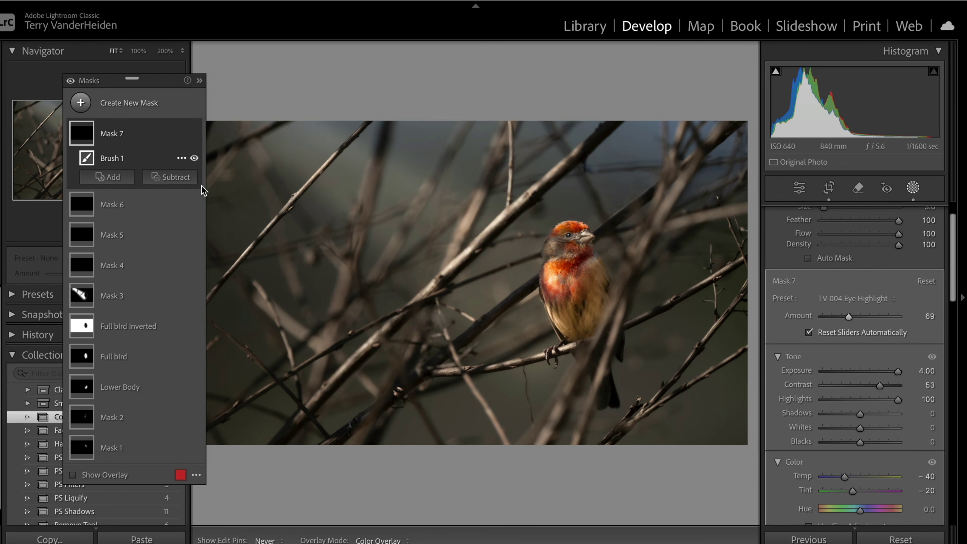
Step: Return to the Library grid and open the unedited finch photo in Loupe view for comparison with the edited copy
key("g")
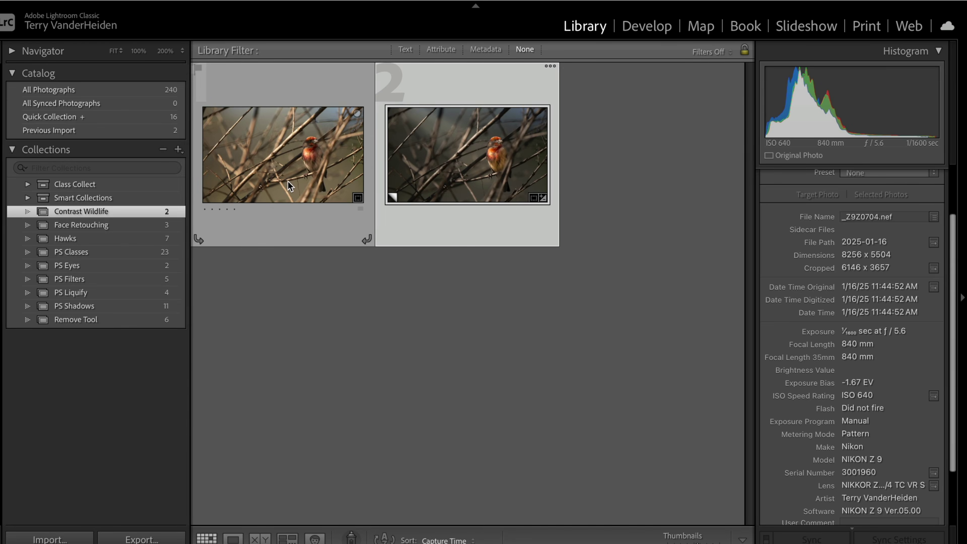
double_click(291, 161)
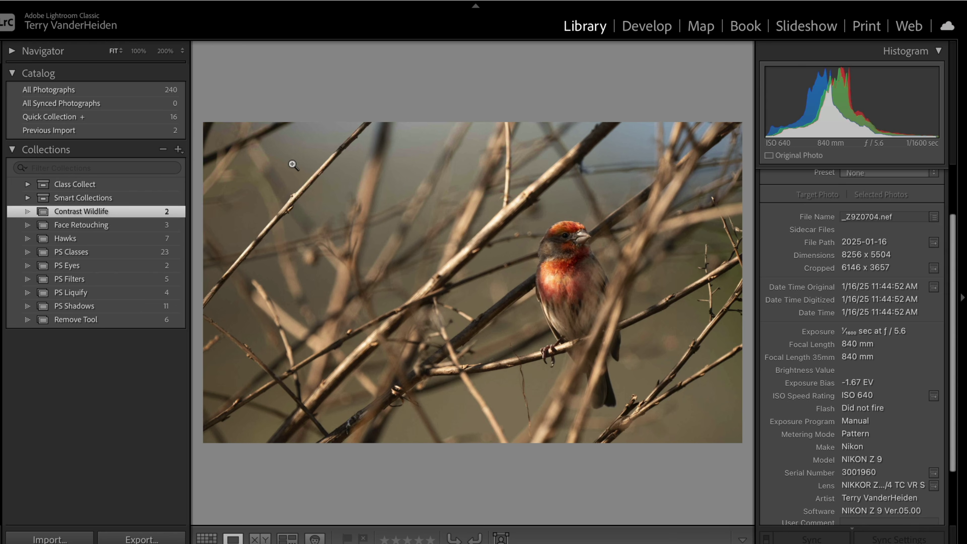